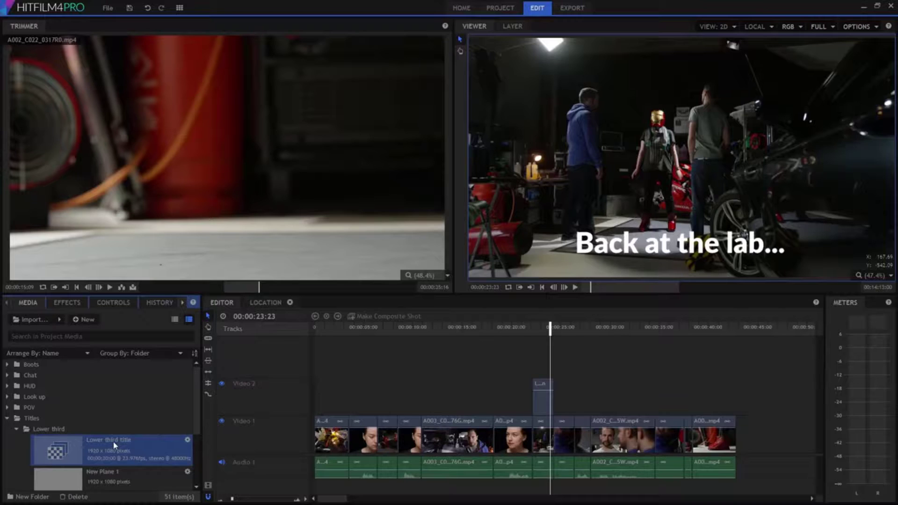
Open the 'Lower third title' composite shot from the Media panel.
double_click(115, 445)
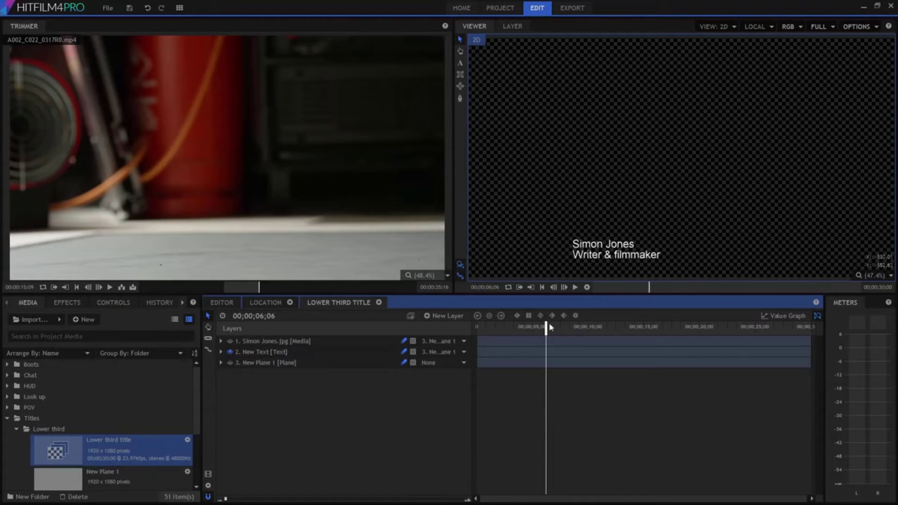
Make the grey plane and portrait photo layers visible and nudge the photo slightly upward.
click(622, 254)
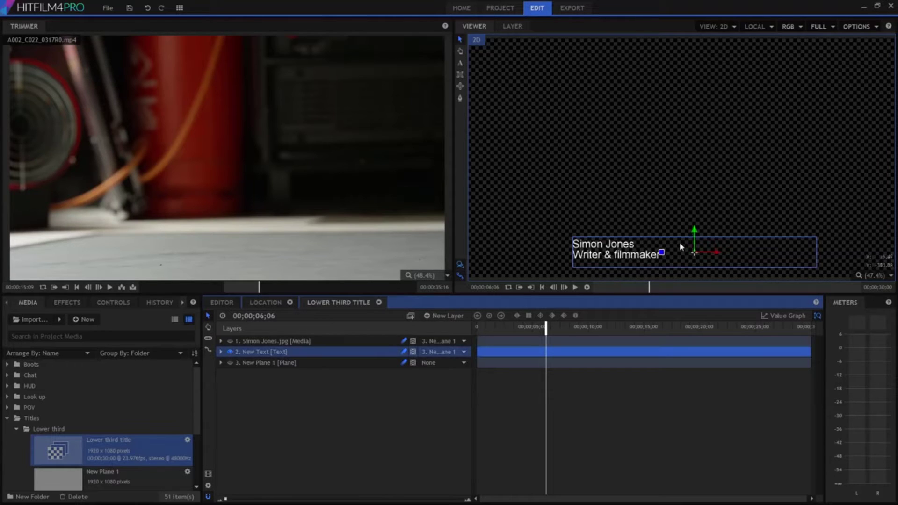
click(231, 363)
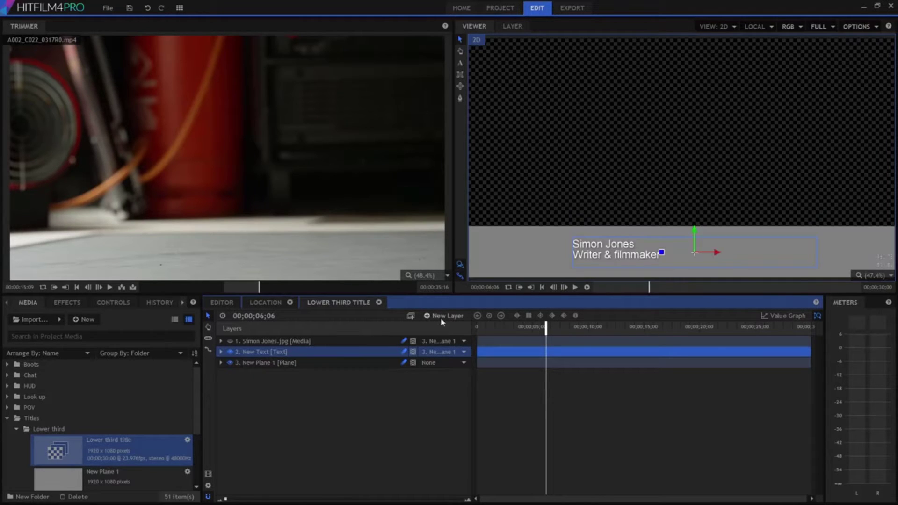
click(282, 364)
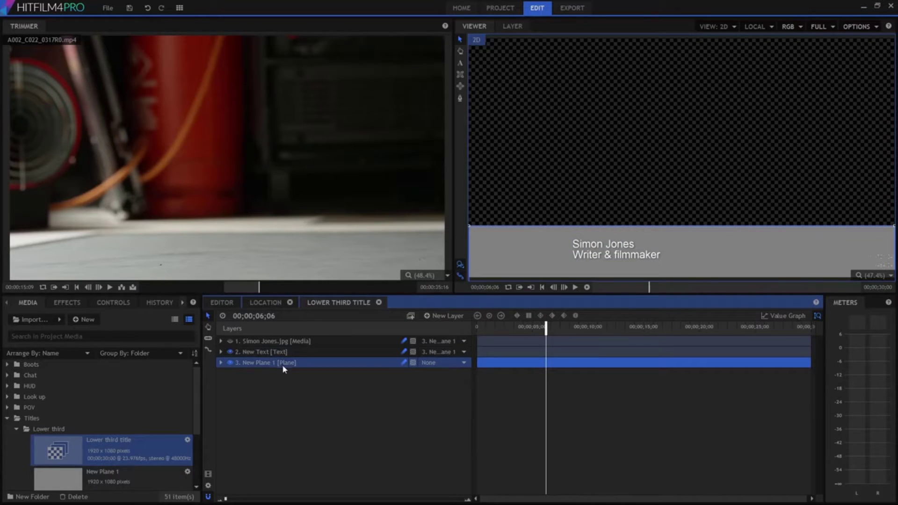
click(230, 341)
click(259, 343)
mouse_move(505, 244)
mouse_down()
mouse_move(506, 221)
mouse_move(506, 232)
mouse_up()
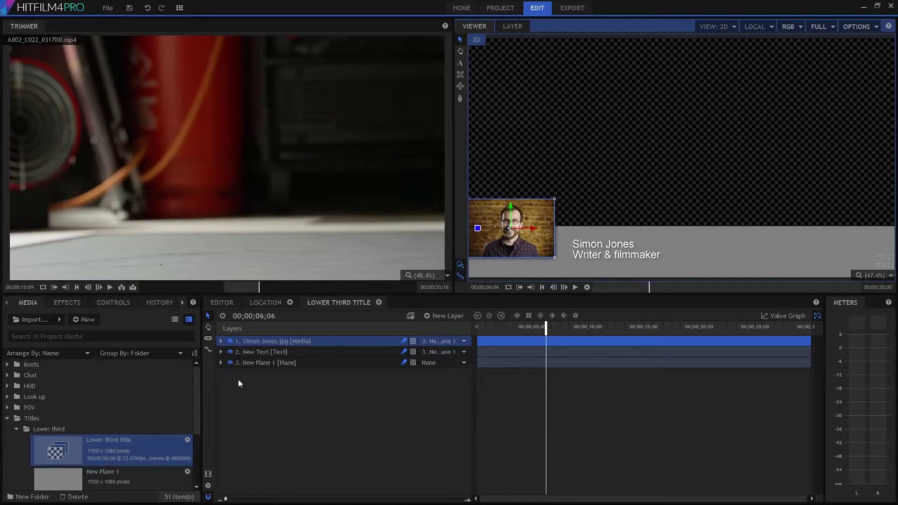
click(287, 363)
Enable Color Gradient, Fractal Noise and Heat Distortion on the plane layer.
click(96, 305)
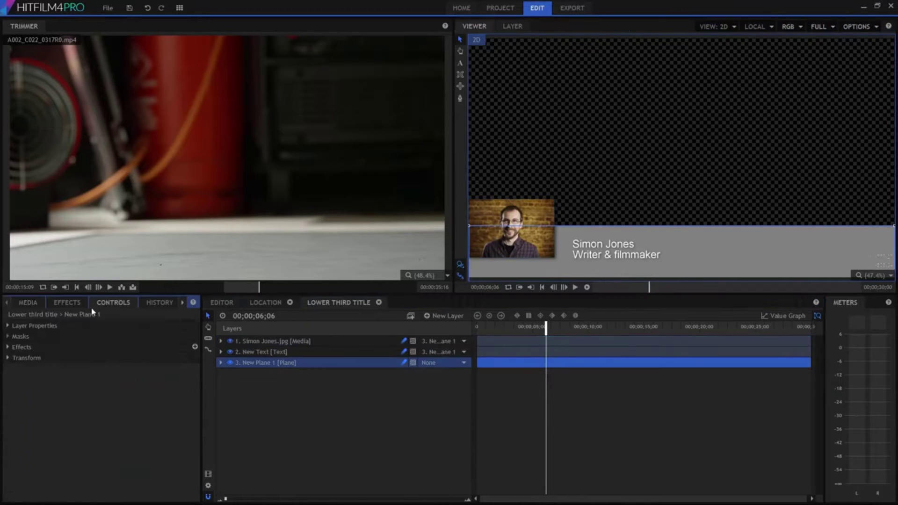
click(18, 347)
click(25, 358)
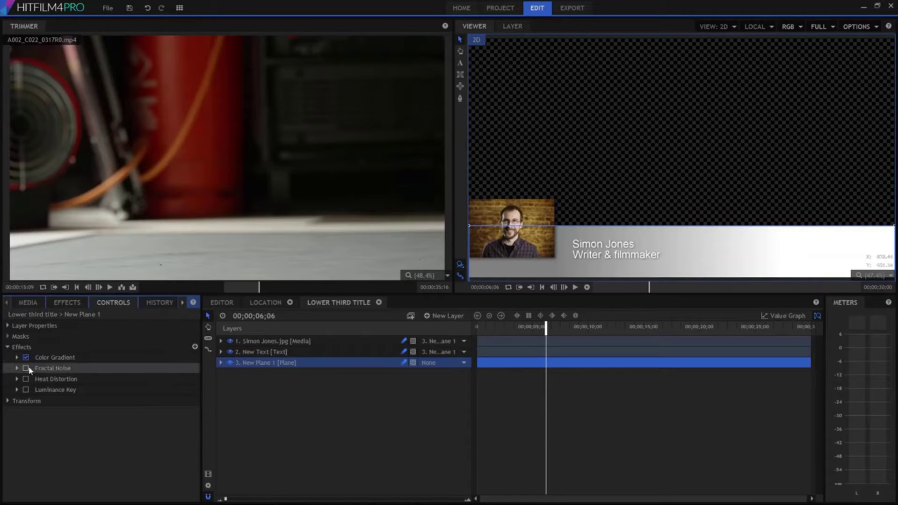
click(26, 369)
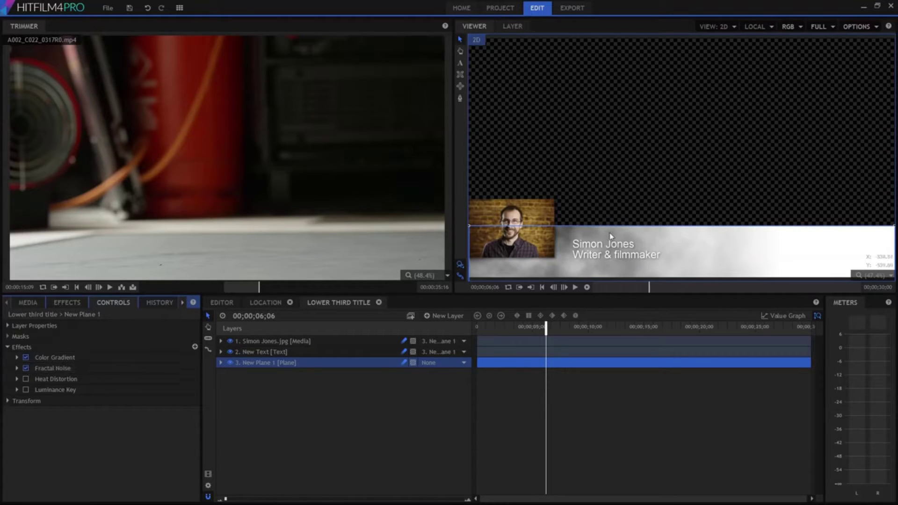
click(545, 327)
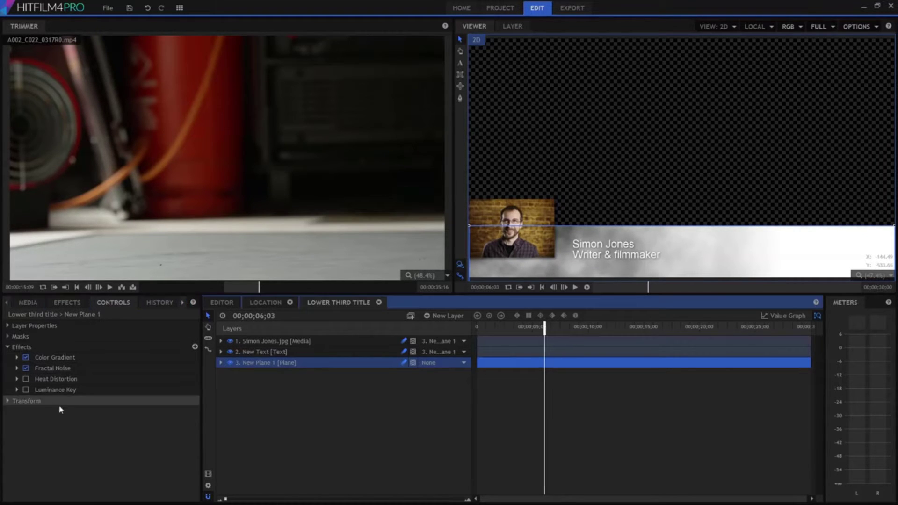
click(26, 379)
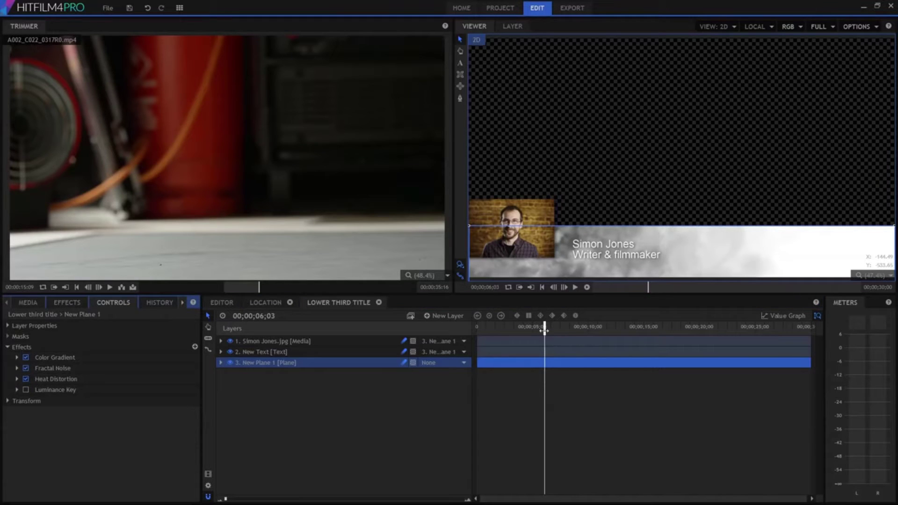
Enable Luminance Key and preview the drifting translucent clouds by scrubbing and playing.
drag(544, 331, 633, 333)
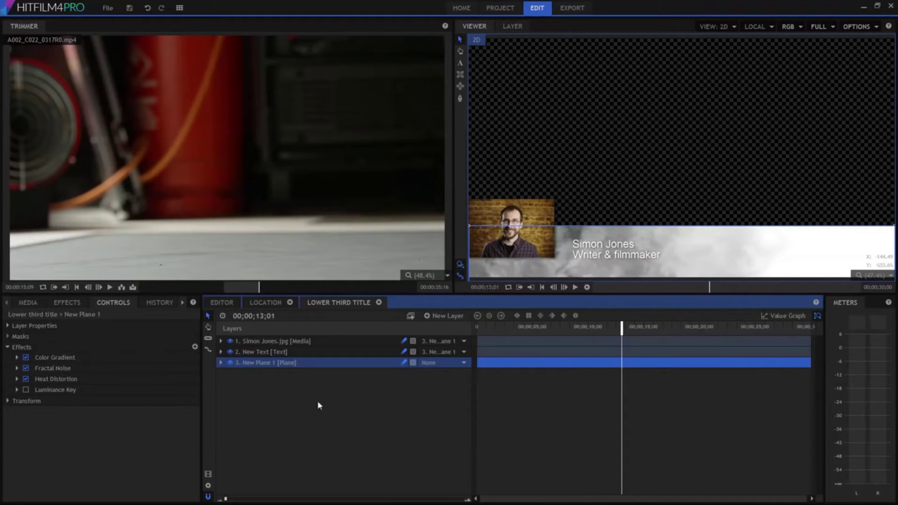
click(25, 390)
drag(550, 330, 588, 331)
key(space)
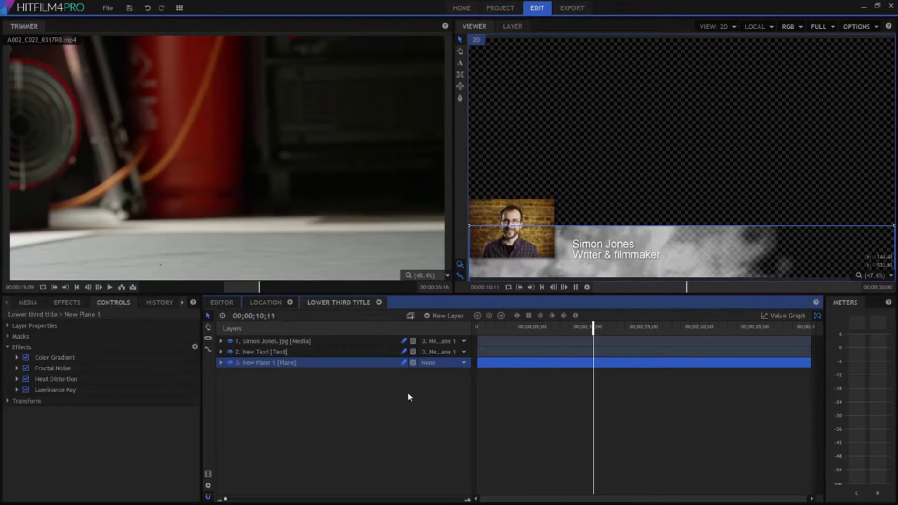
drag(481, 328, 458, 331)
key(space)
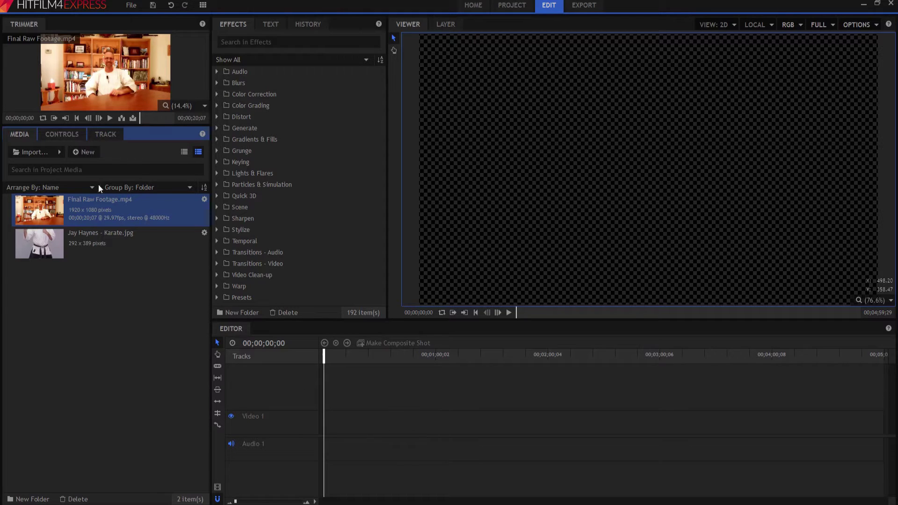
Create a new 10-second composite shot and name it 'Lower Third'.
click(87, 152)
click(139, 172)
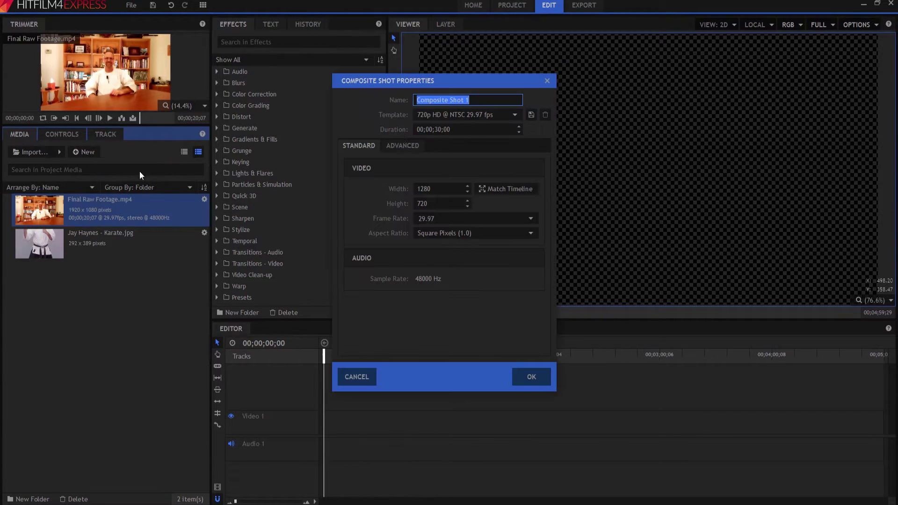
click(438, 129)
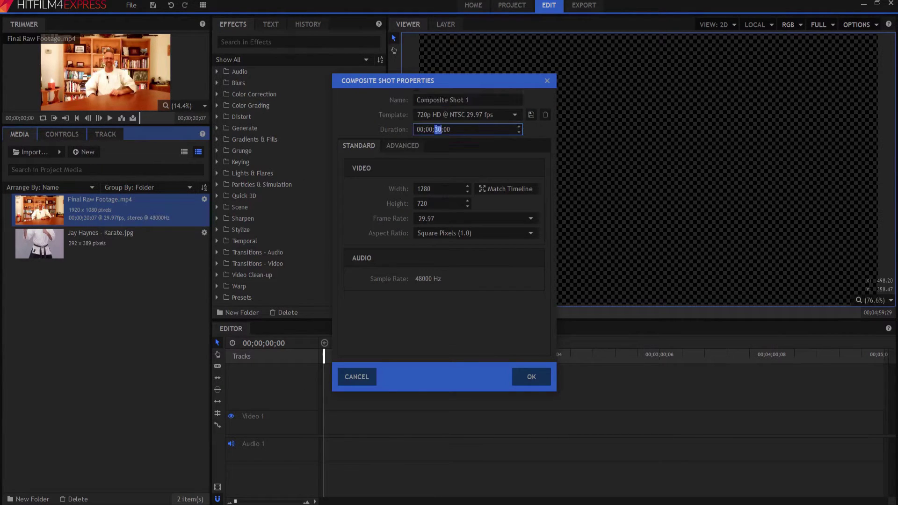
text(10)
key(Return)
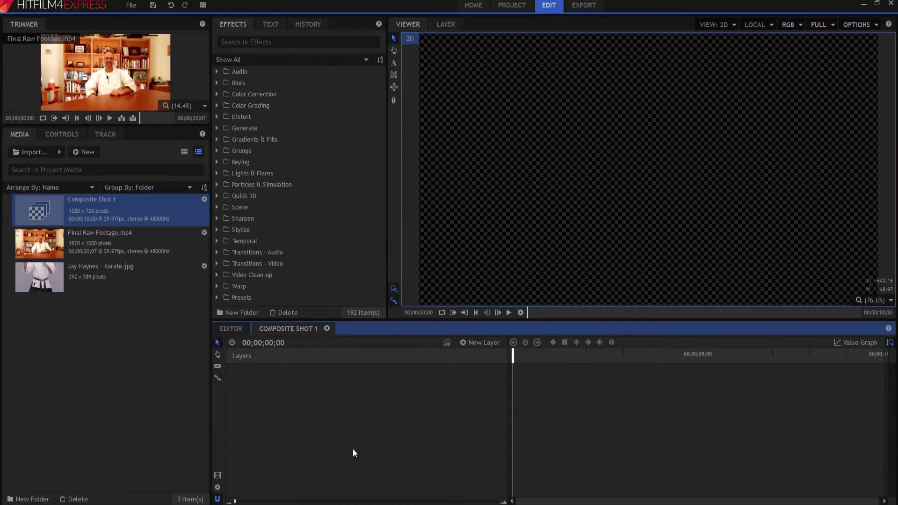
click(69, 200)
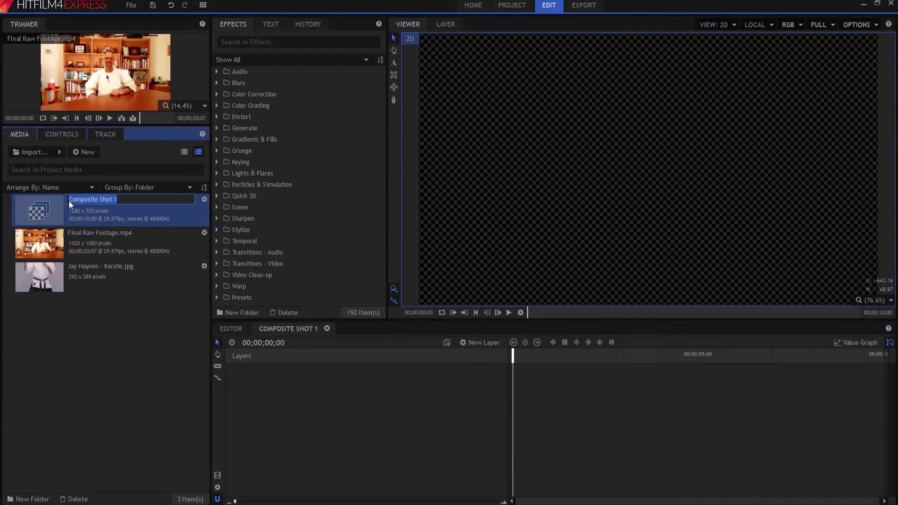
text(Lower Third)
key(Return)
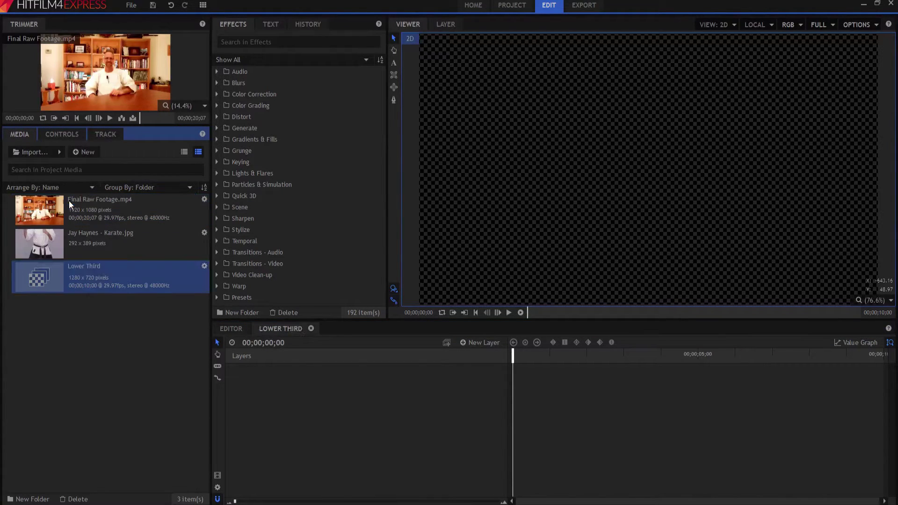
Add a plane layer named BG and move it down to the bottom third.
click(471, 343)
click(471, 356)
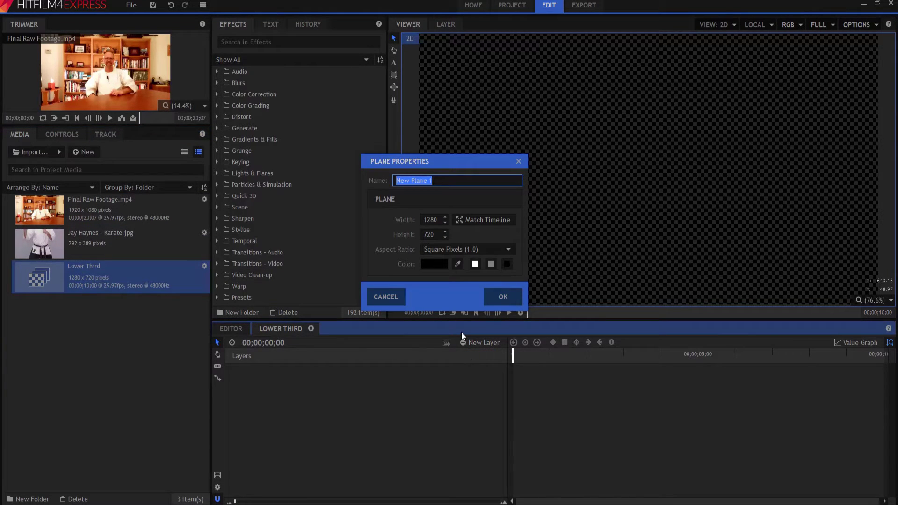
text(BG)
key(Return)
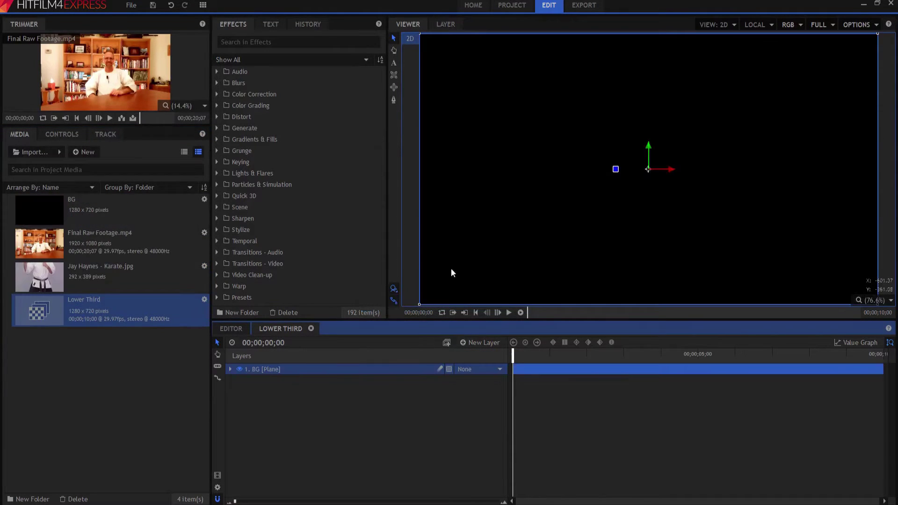
drag(648, 147, 647, 355)
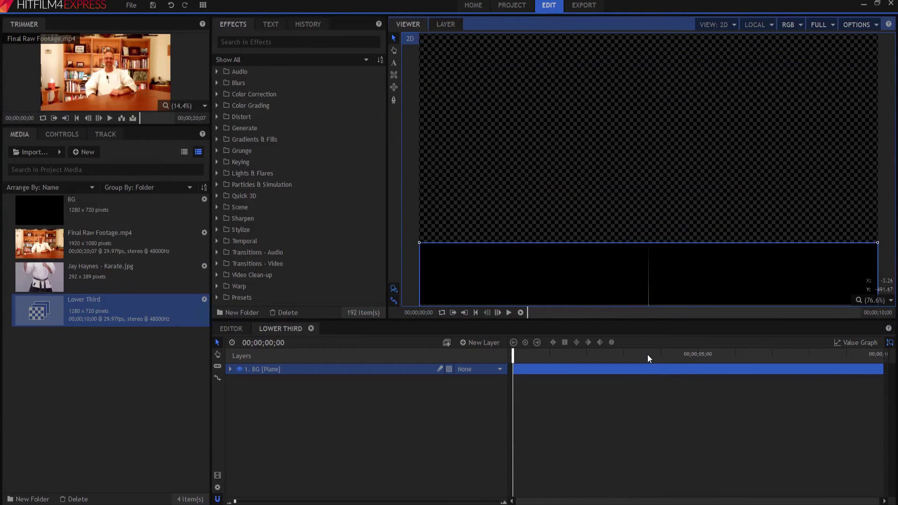
Draw a text box on the black band with the owner's name and 'Owner Family Karate Center'.
click(395, 63)
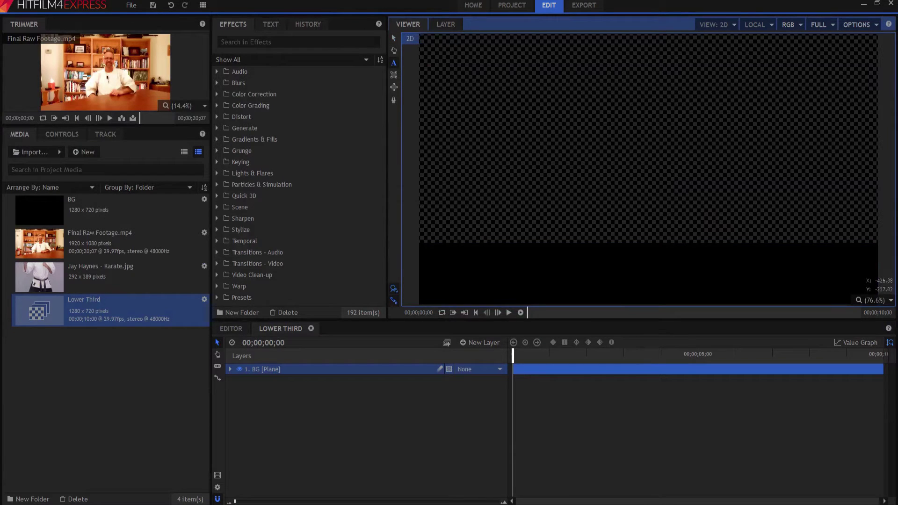
drag(496, 258, 749, 298)
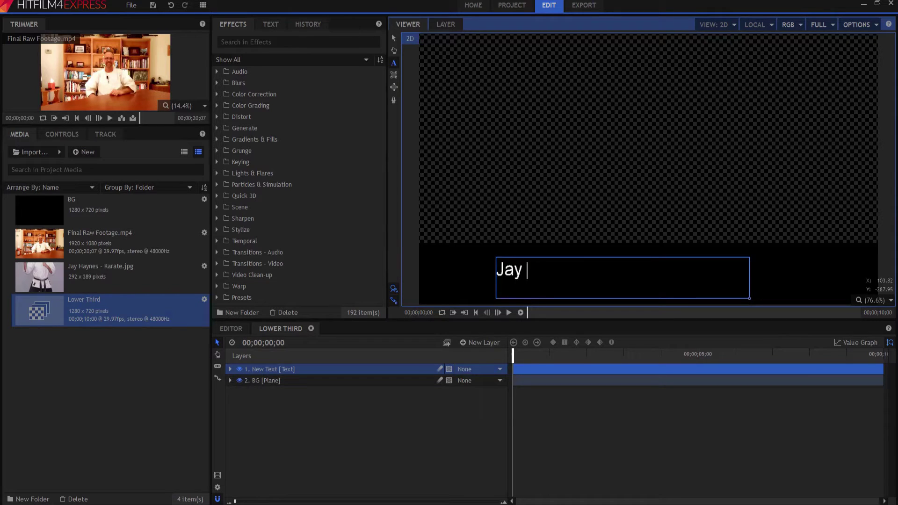
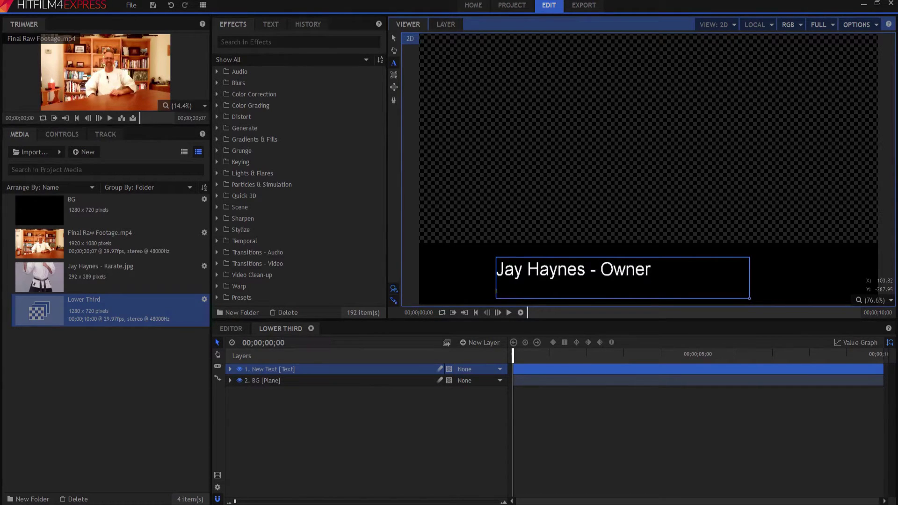
text(Family Kara)
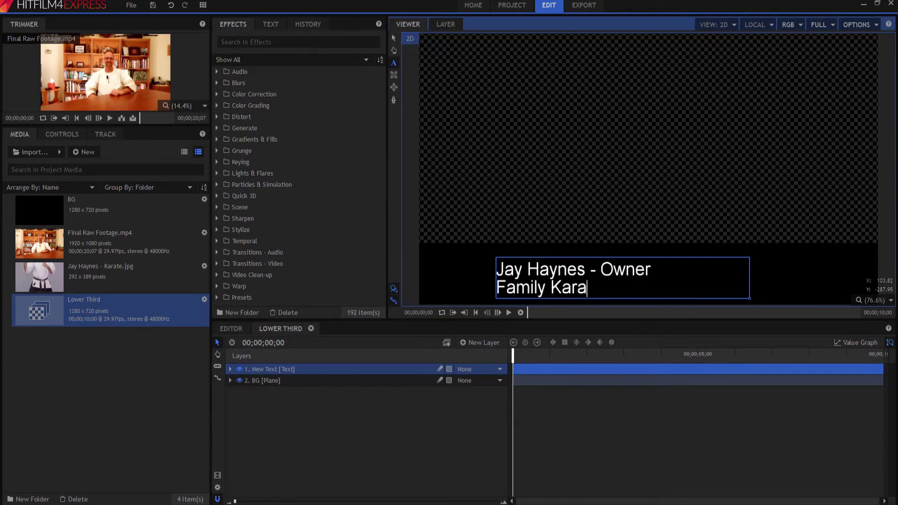
text(te Center)
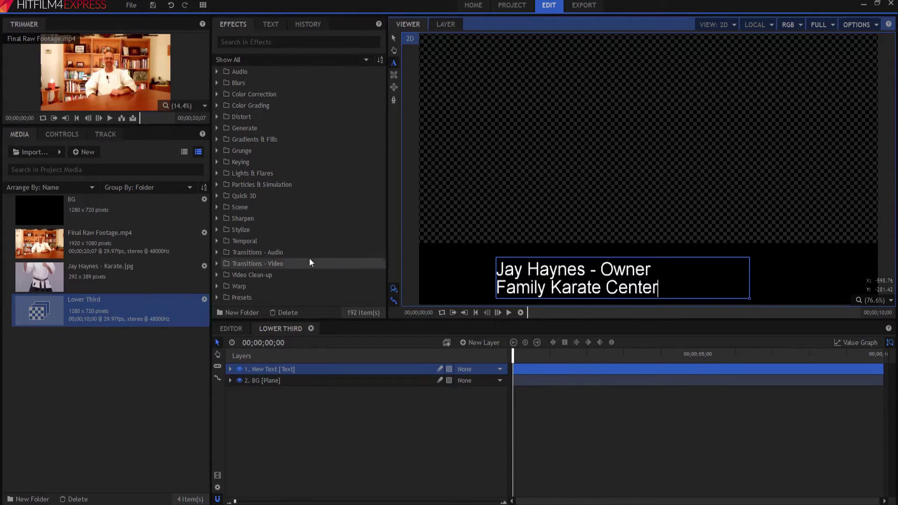
Add the karate photo, scale it to 62% and place it left of the name text.
click(394, 38)
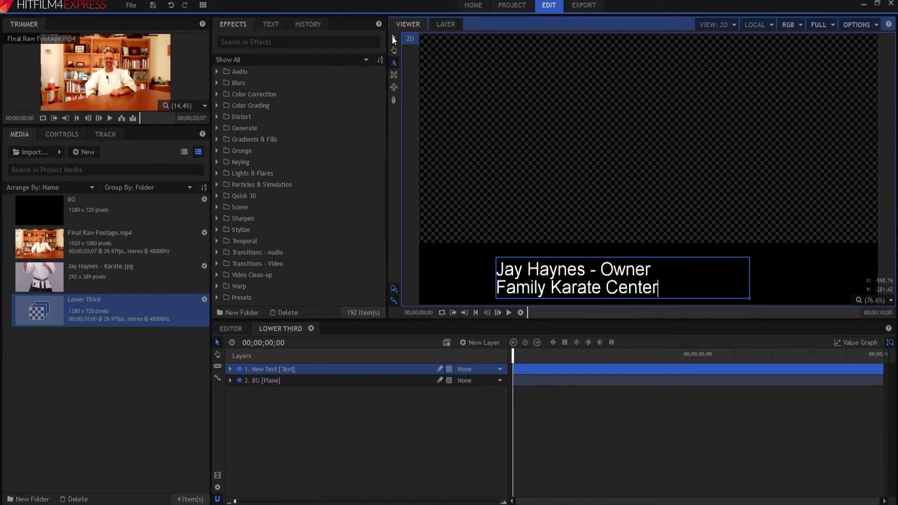
drag(61, 280, 490, 168)
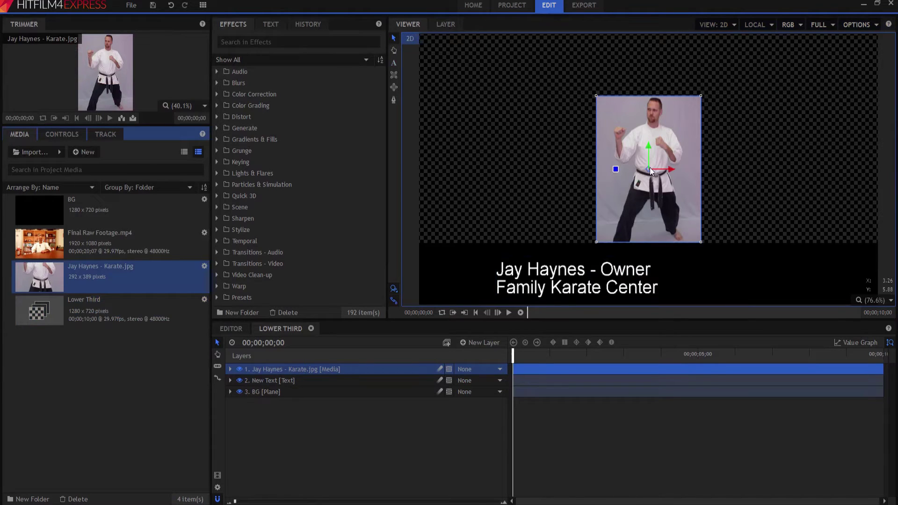
drag(650, 167, 481, 265)
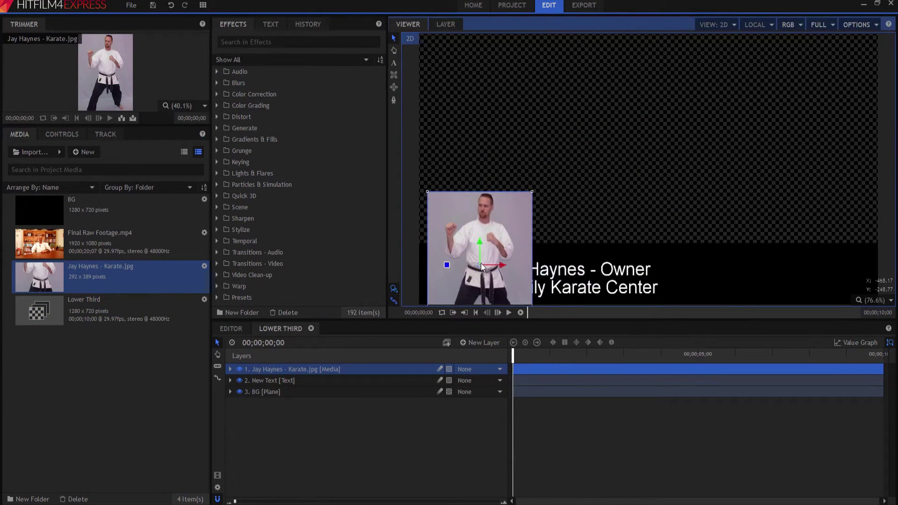
click(231, 370)
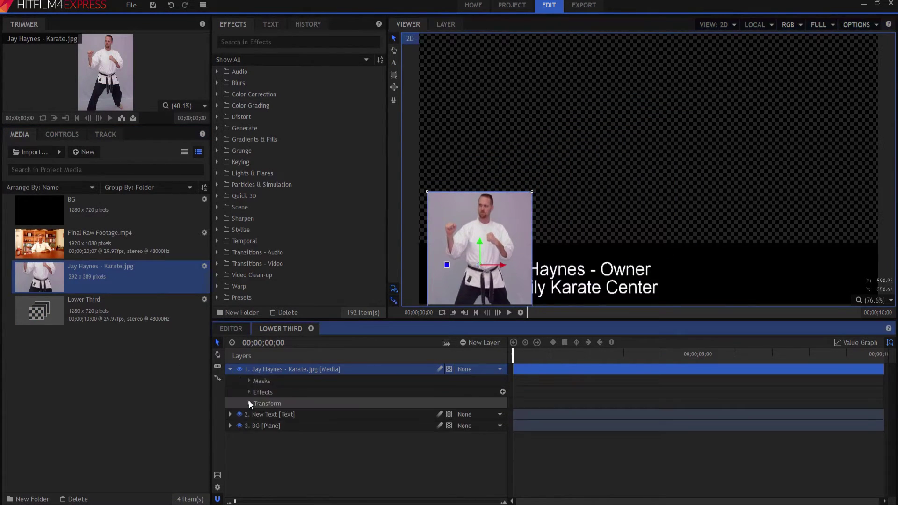
click(248, 402)
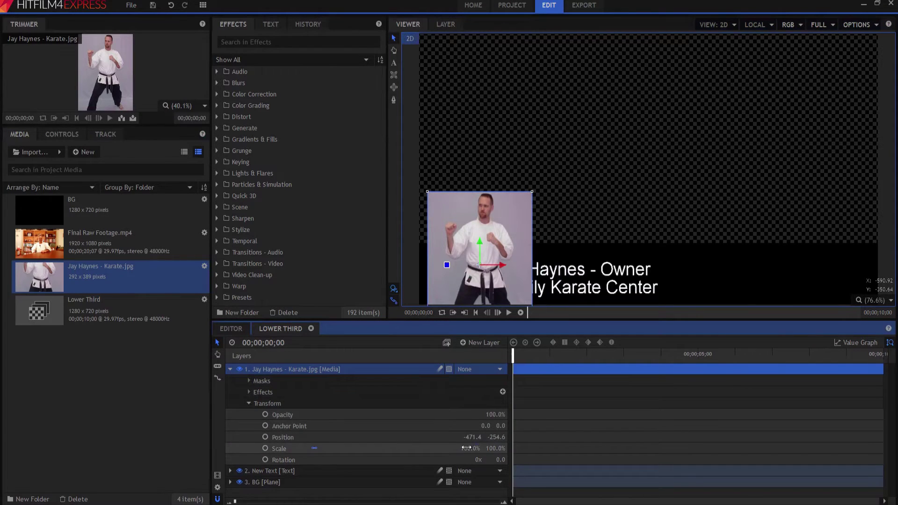
drag(466, 448, 440, 448)
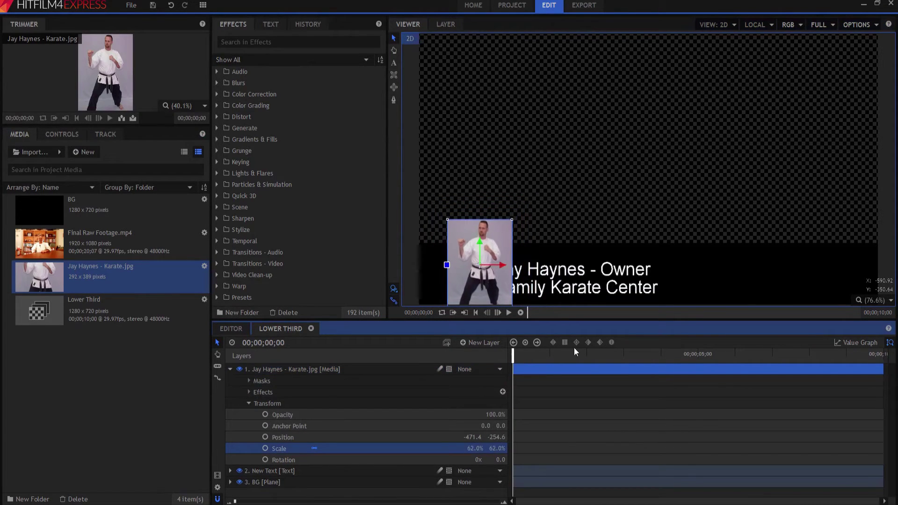
drag(478, 265, 455, 248)
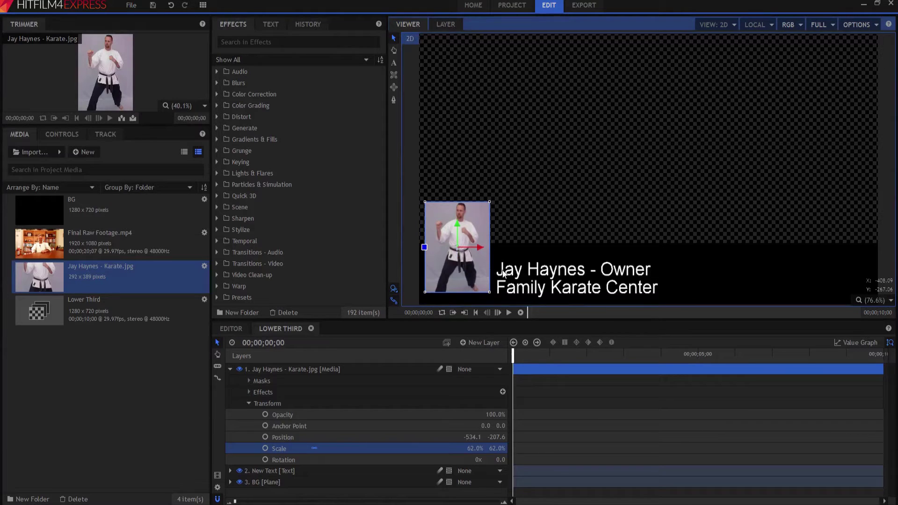
click(230, 369)
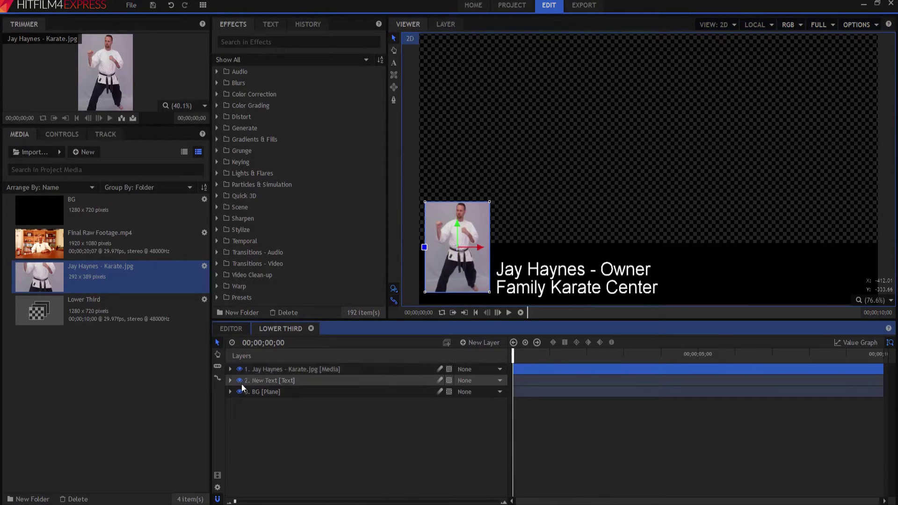
Apply the Color Gradient effect to the BG plane.
click(262, 393)
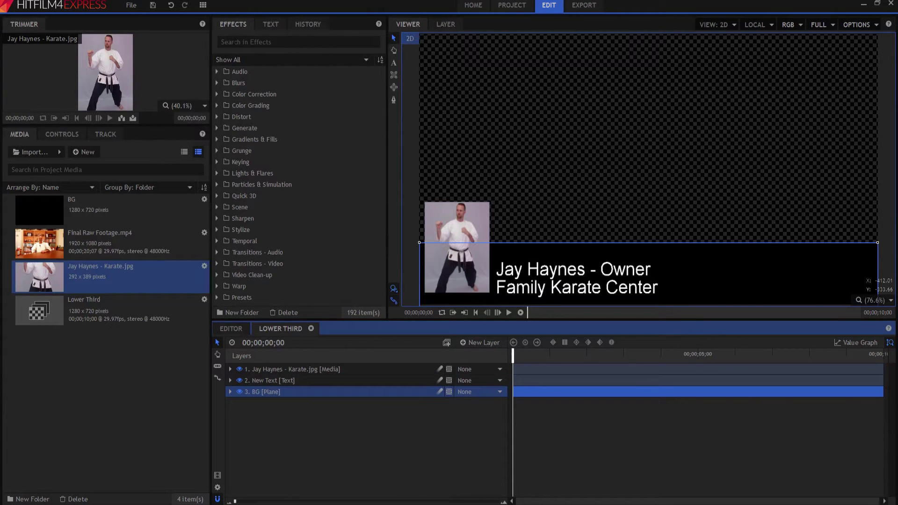
click(236, 43)
text(color gr)
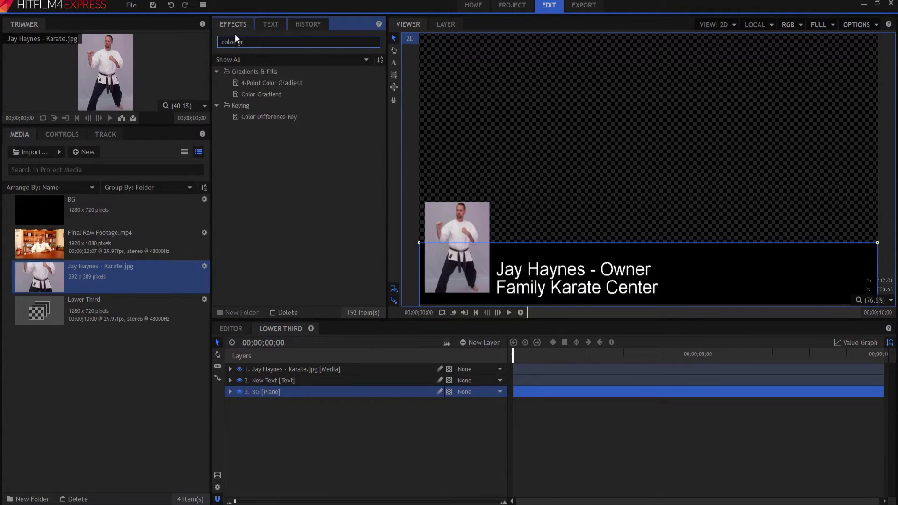
drag(262, 94, 291, 392)
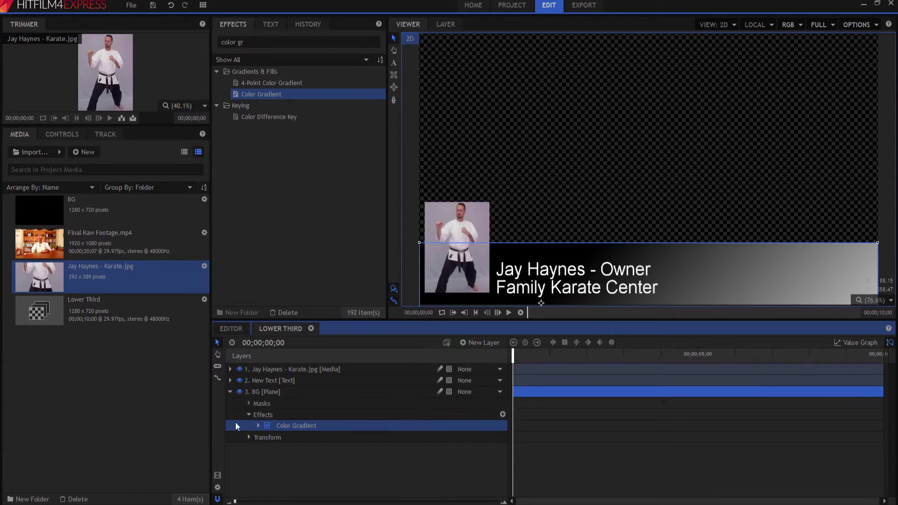
click(257, 425)
Set the gradient's start colour to white, end colour to black, and shift its point left.
click(499, 461)
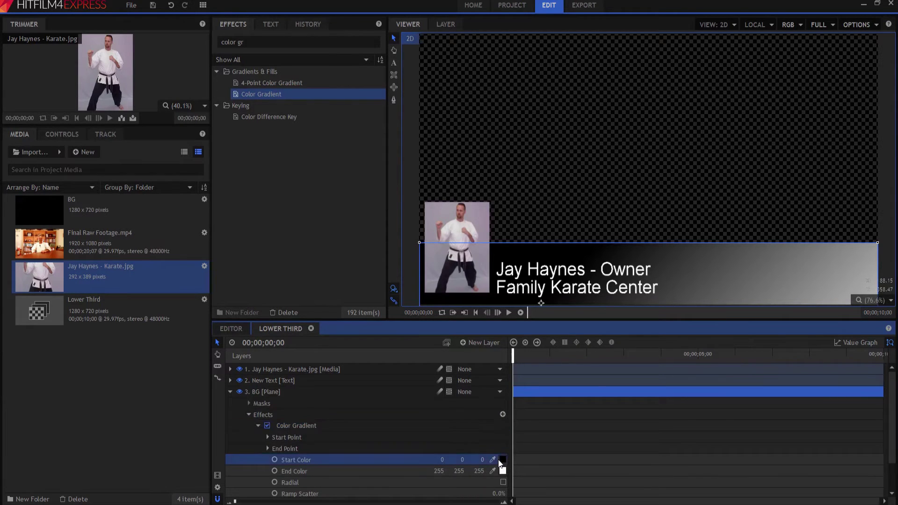
click(502, 460)
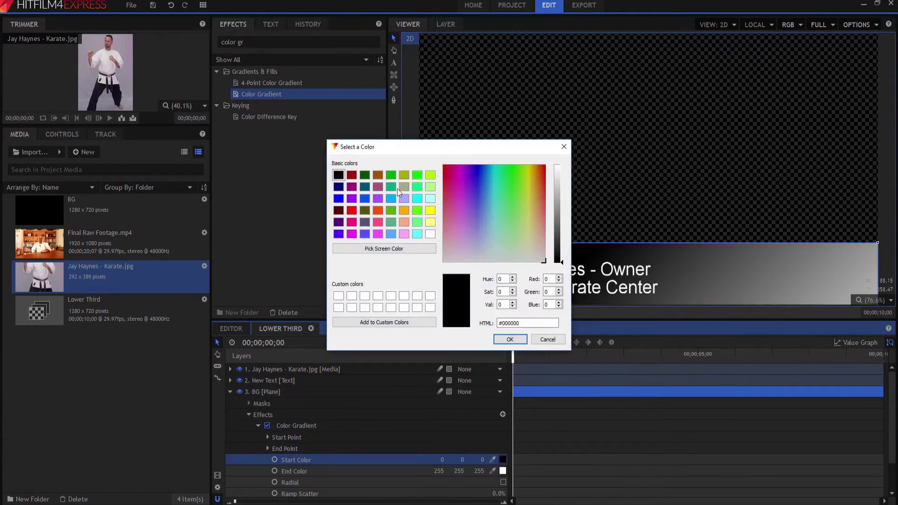
click(427, 235)
click(510, 339)
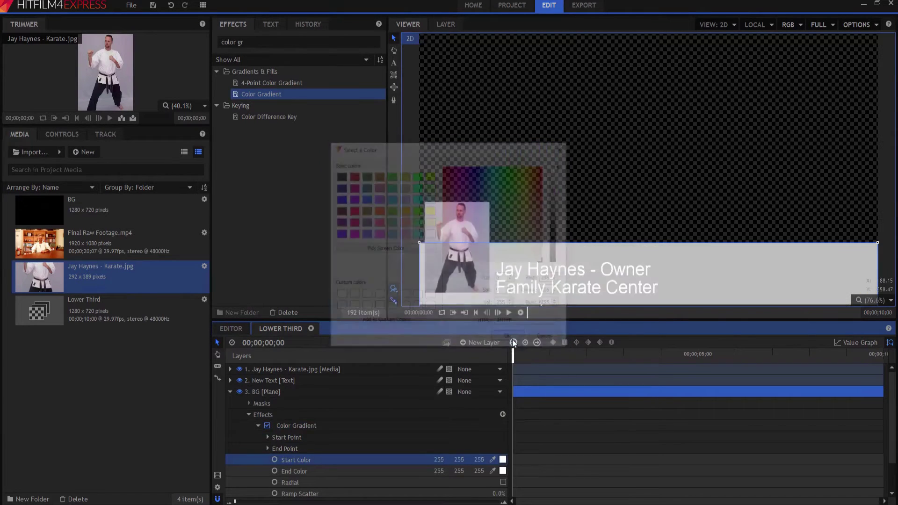
click(503, 471)
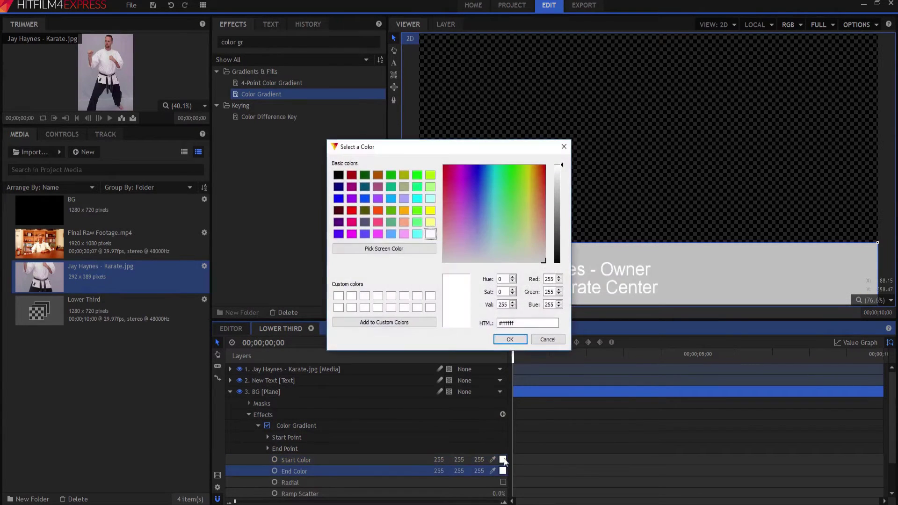
drag(555, 237, 558, 263)
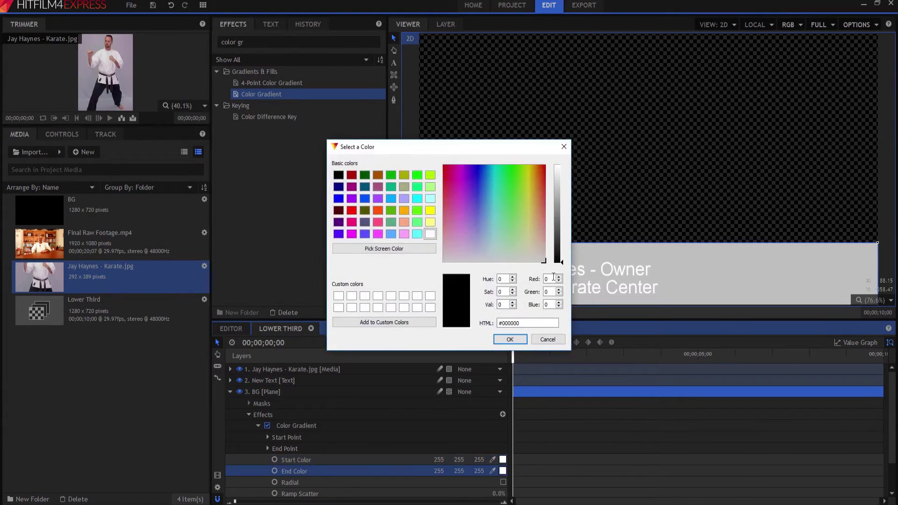
click(511, 339)
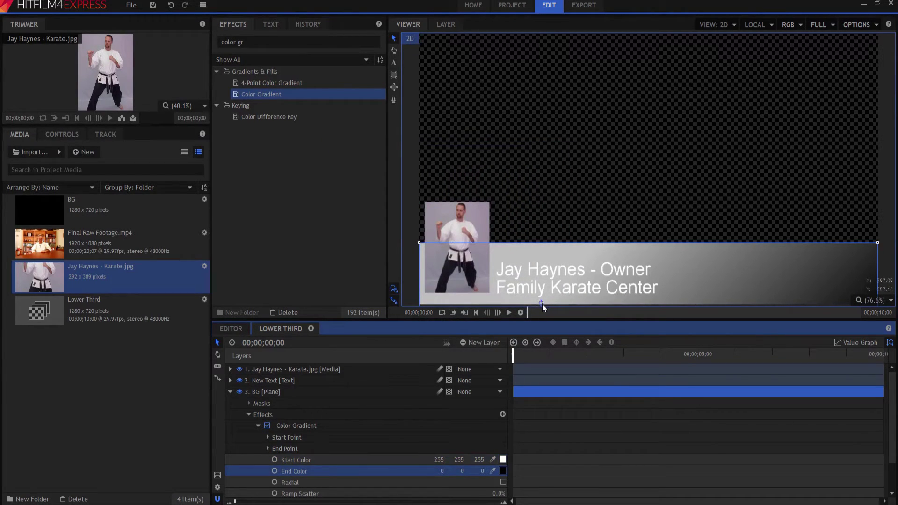
drag(542, 304, 503, 304)
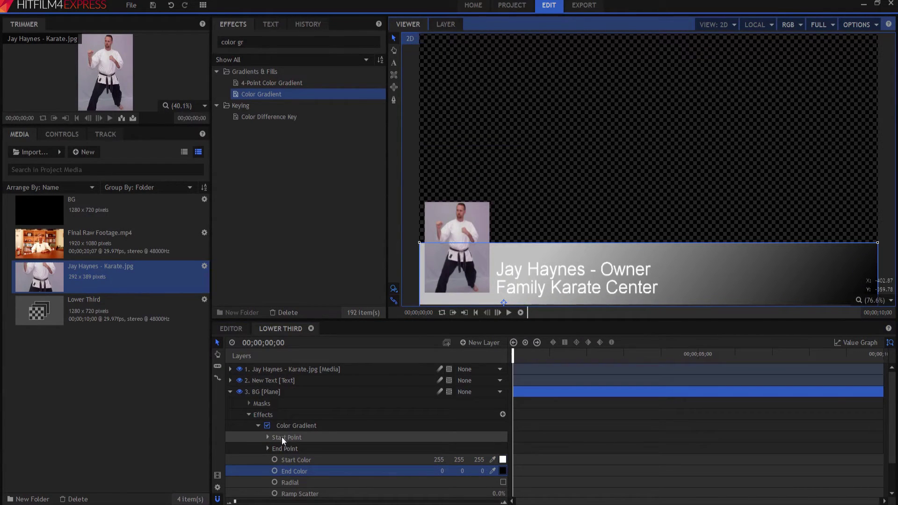
click(286, 450)
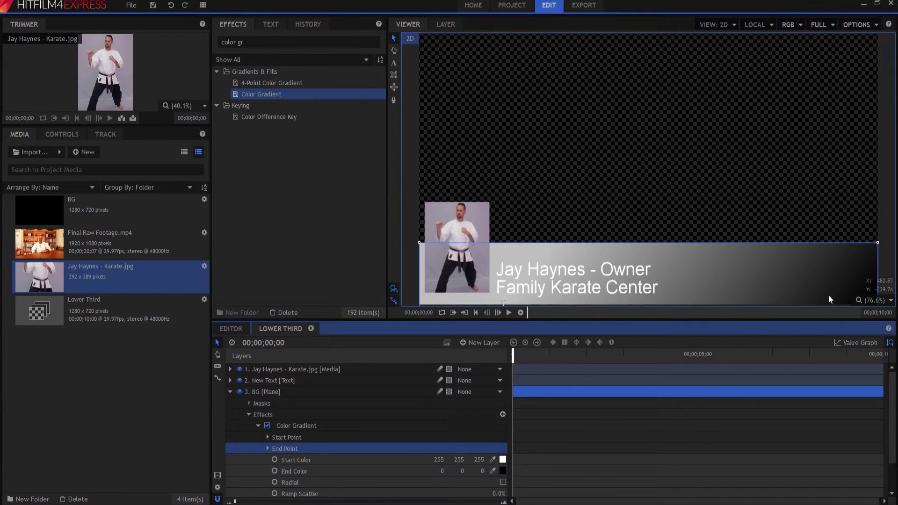
click(230, 392)
Apply Fractal Noise to the BG plane.
click(230, 392)
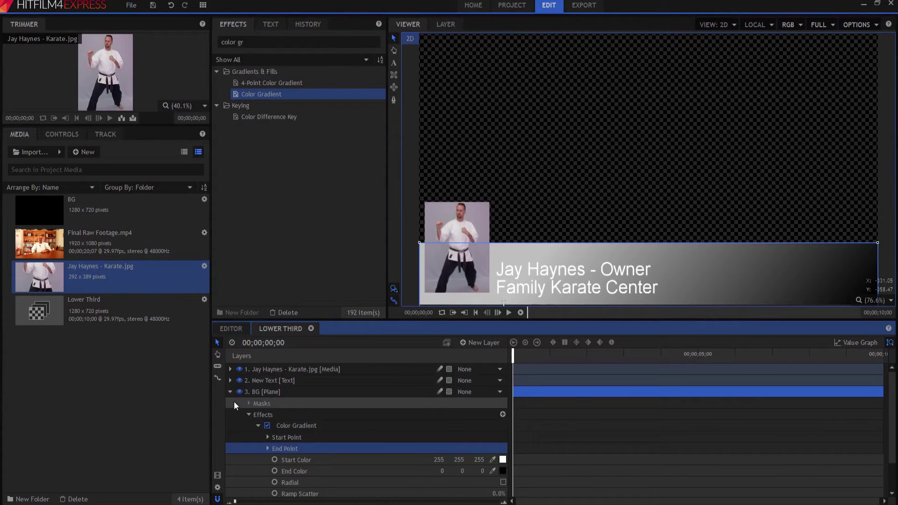
click(258, 425)
click(272, 42)
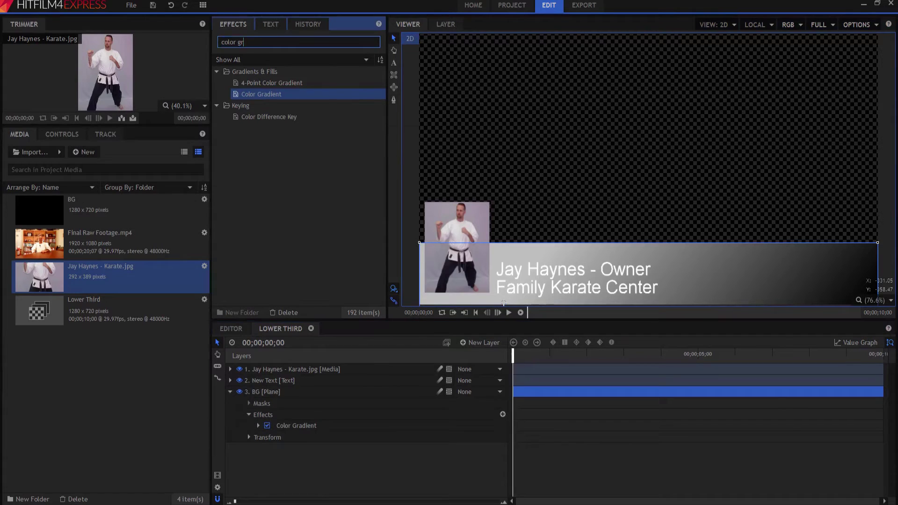
text(fract)
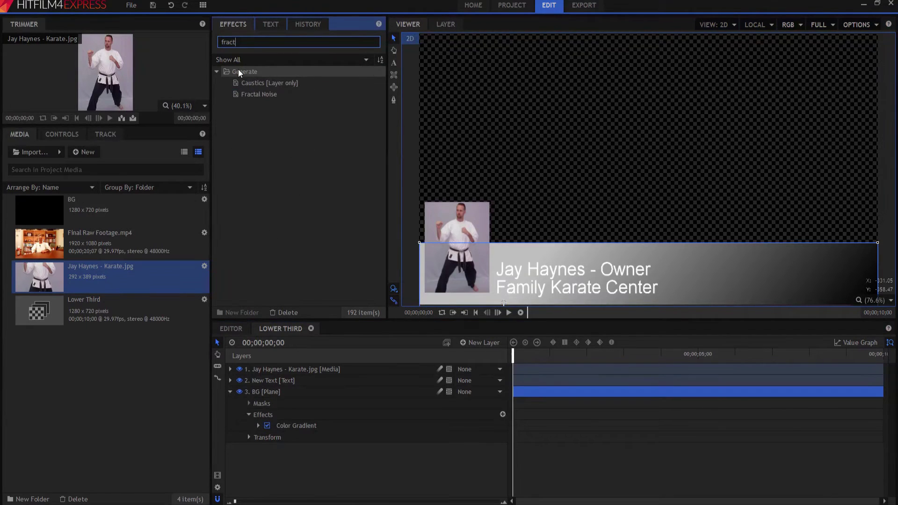
drag(256, 94, 271, 412)
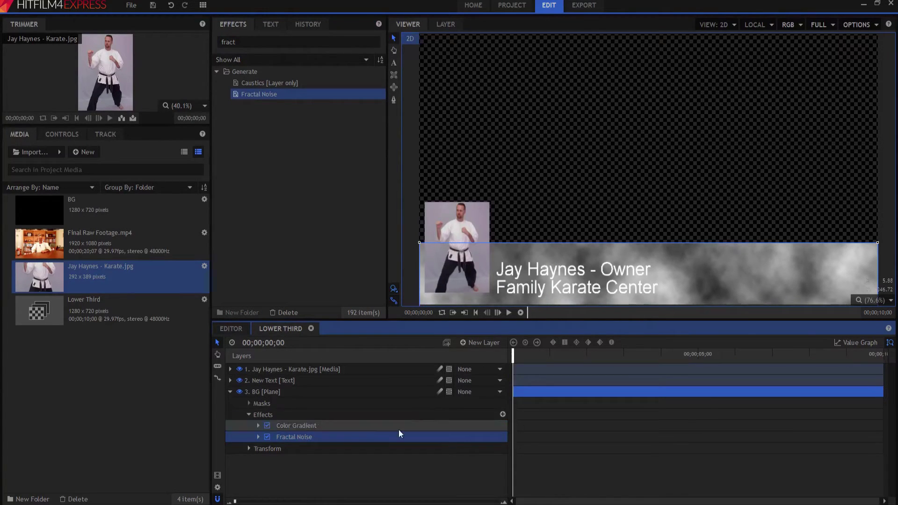
click(258, 436)
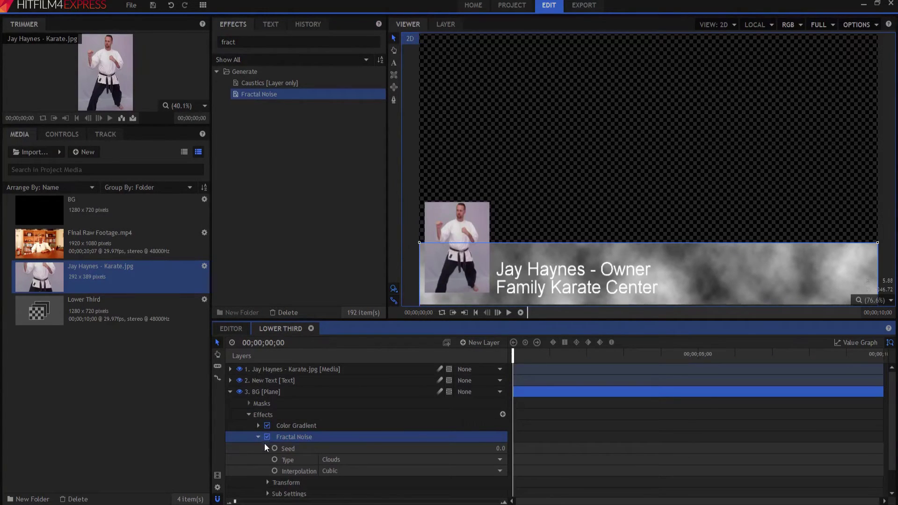
scroll(275, 437, down, 2)
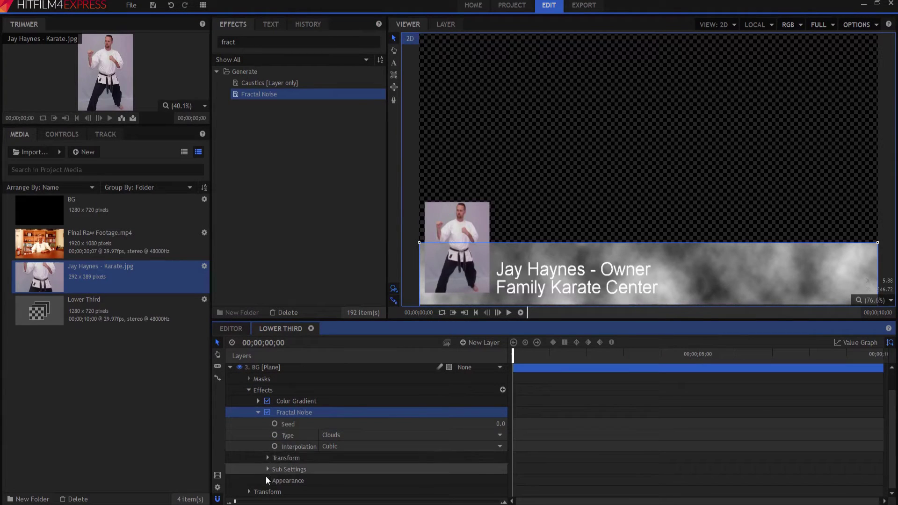
Keyframe the noise Position at the start, then X 300 at the clip's end.
click(267, 459)
scroll(271, 449, down, 3)
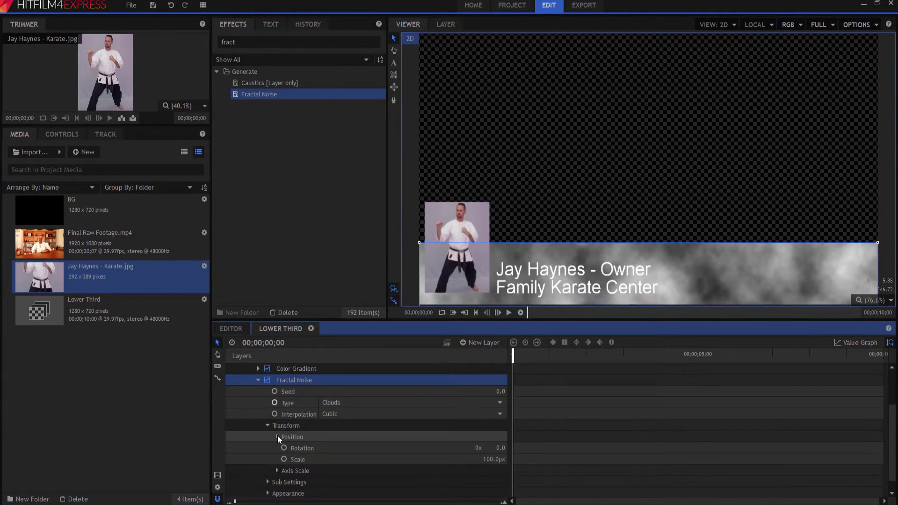
click(277, 437)
click(287, 448)
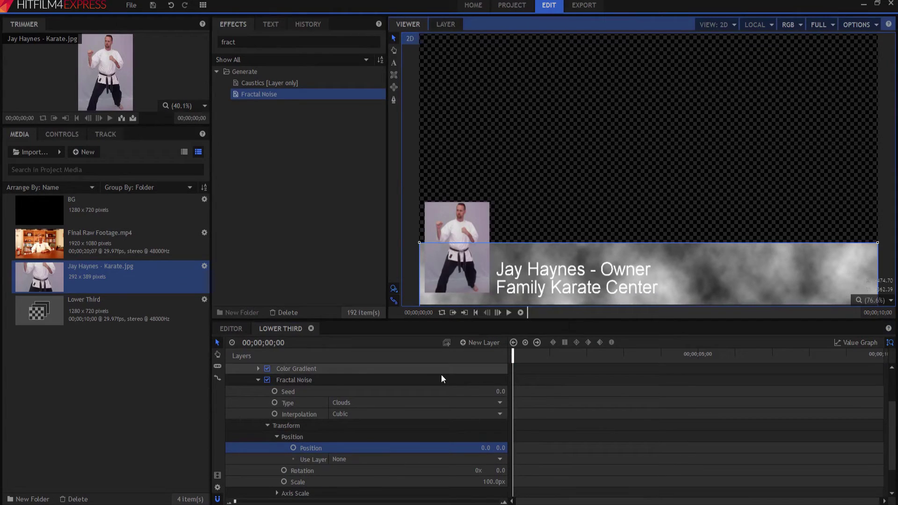
click(293, 448)
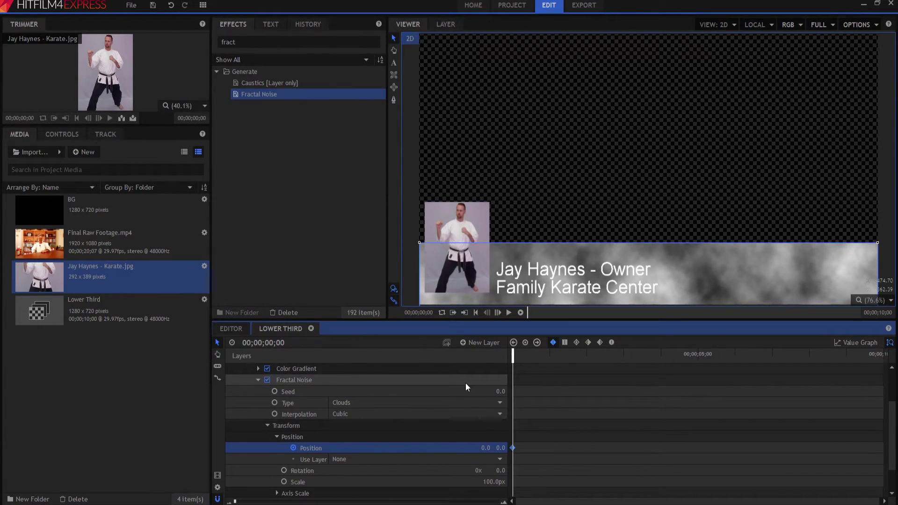
key(End)
click(486, 448)
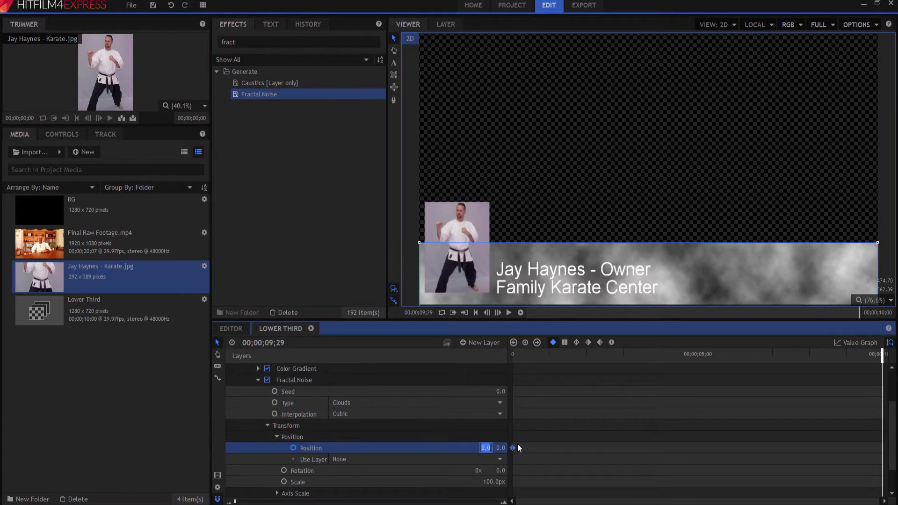
text(.30)
key(Return)
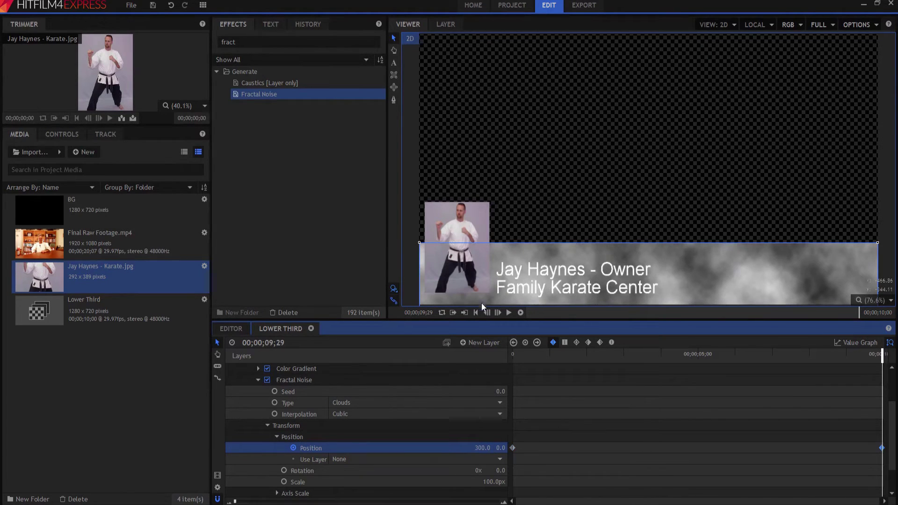
Play the clip from the start to preview the drifting clouds.
click(475, 312)
click(508, 313)
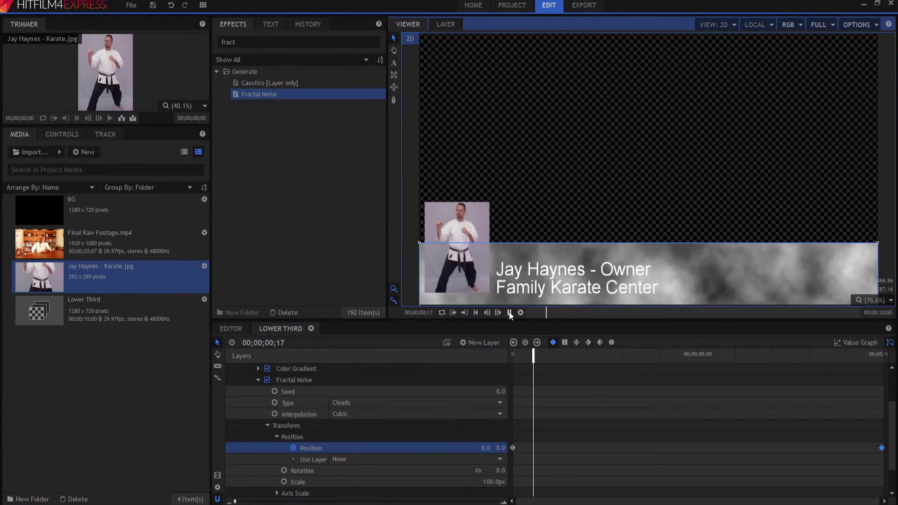
click(475, 313)
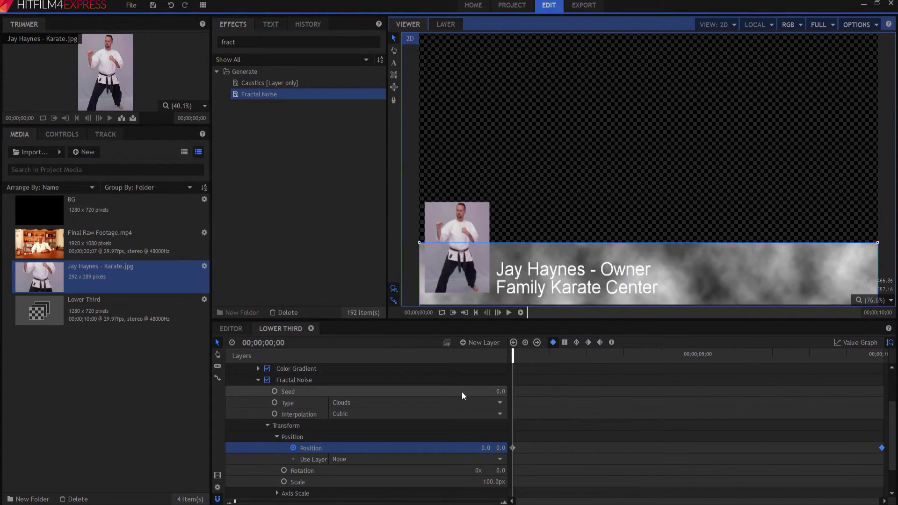
click(256, 380)
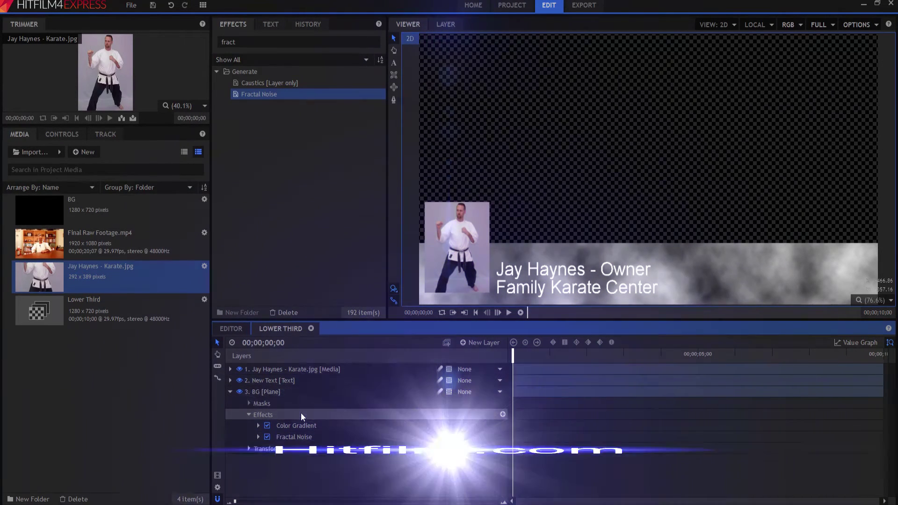
Select the effects library search text to begin a new search.
double_click(251, 41)
Apply Blur to the BG plane and set its radius to 8 px.
text(blur)
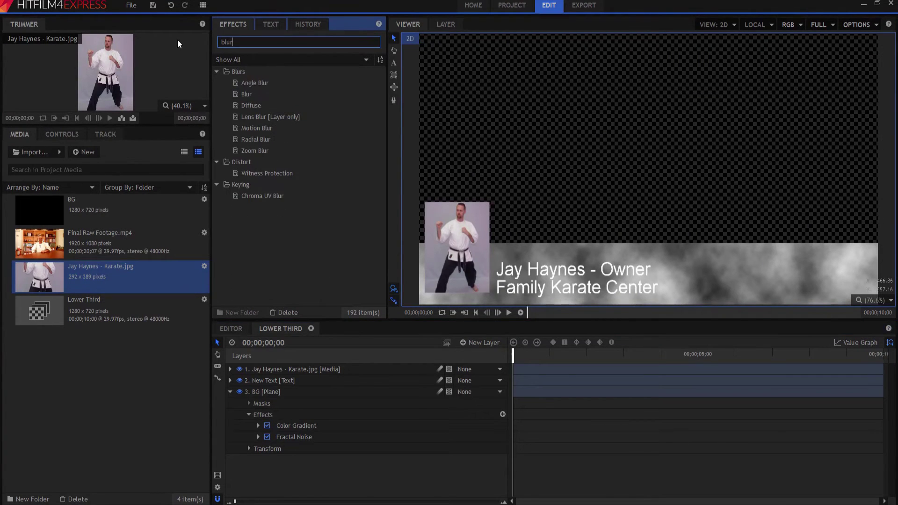
drag(245, 94, 281, 442)
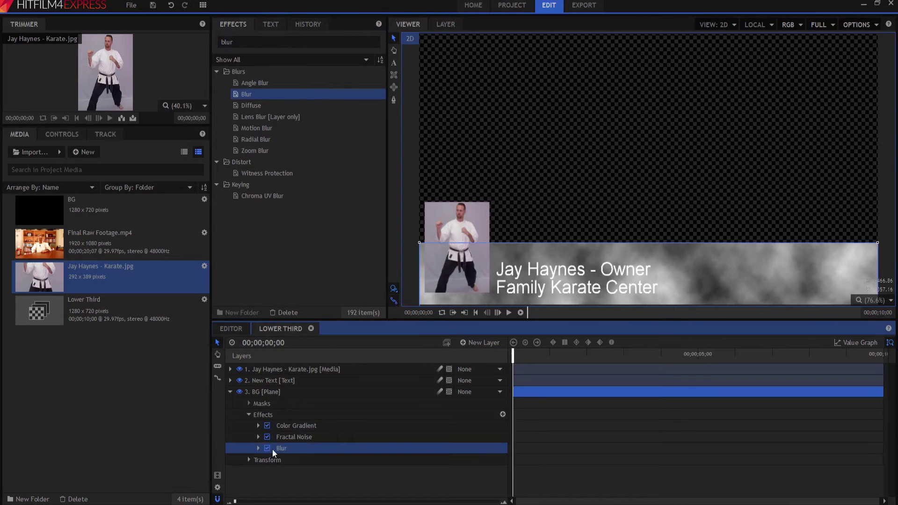
click(258, 448)
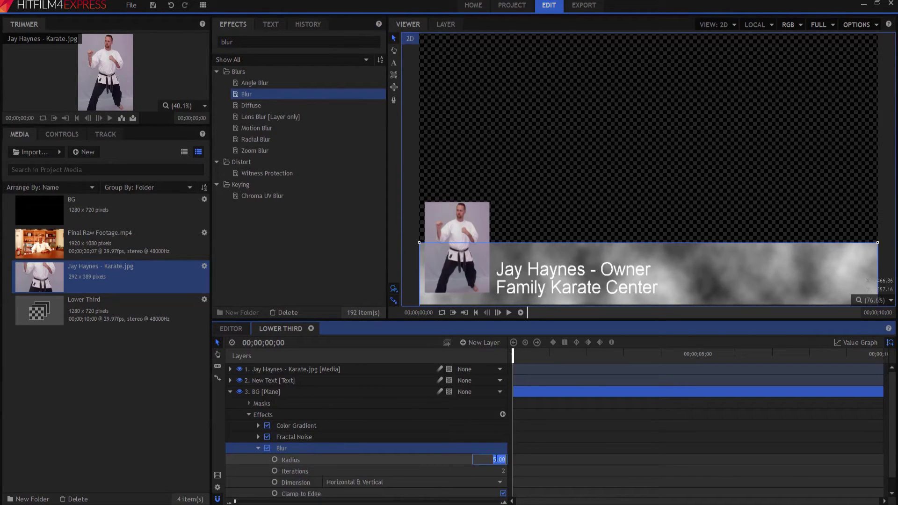
click(497, 459)
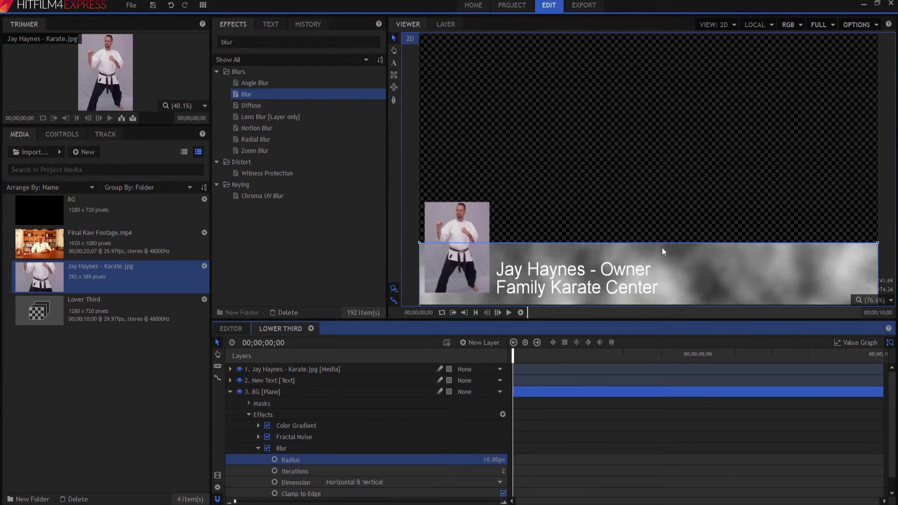
click(492, 457)
text(8)
key(Return)
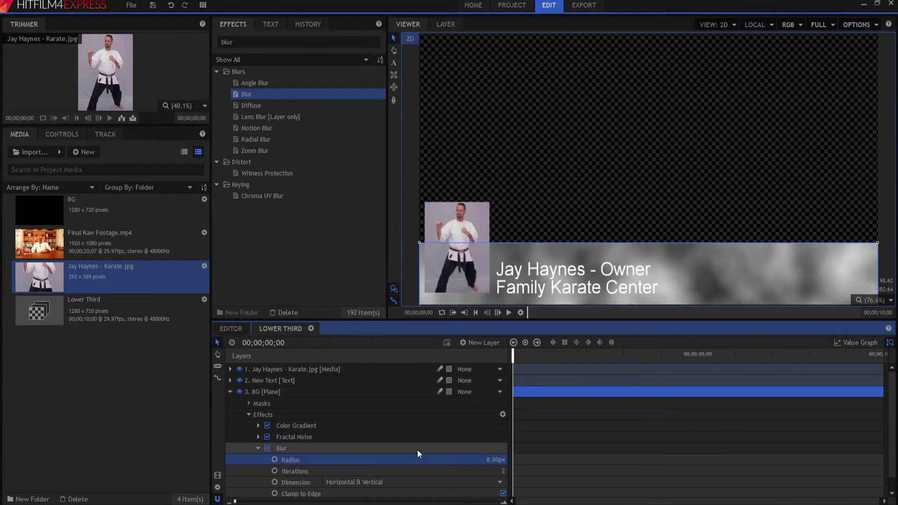
click(259, 449)
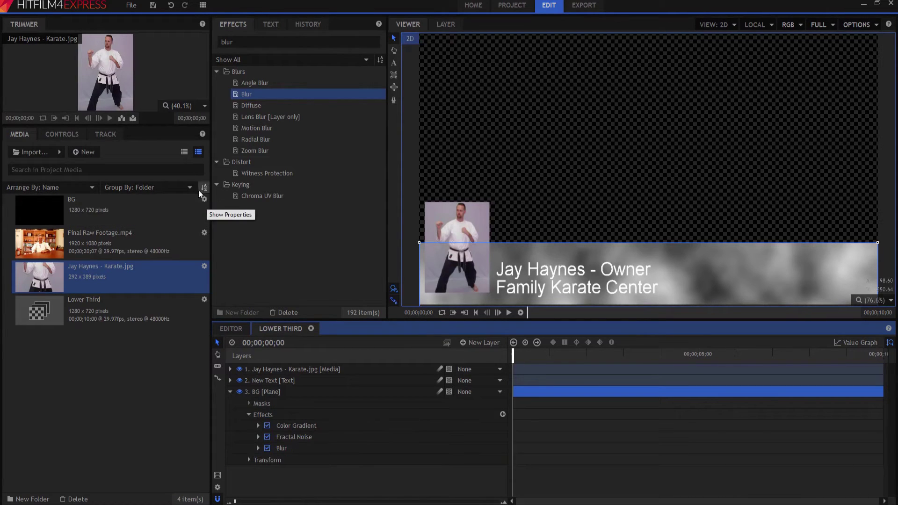
Search the effects for 'lumi' and apply Luminance Key to the BG plane.
double_click(227, 42)
text(lumiu)
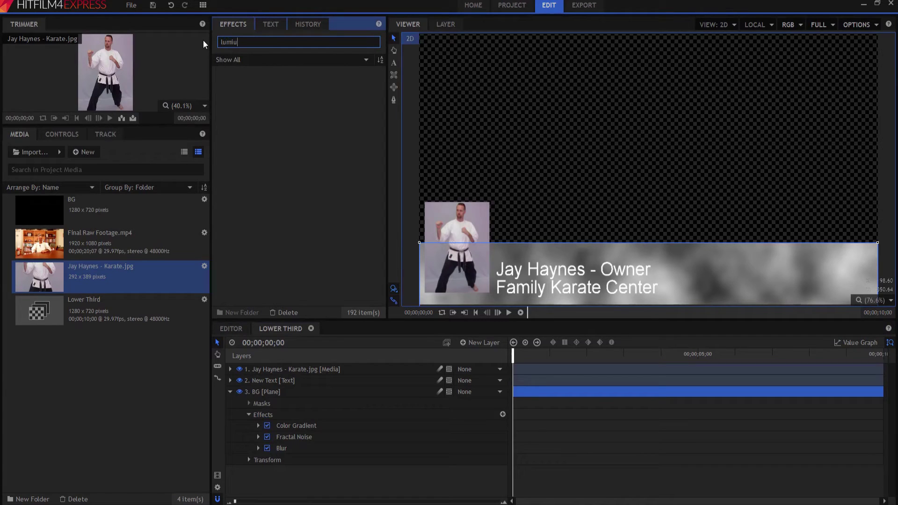
key(BackSpace)
drag(255, 84, 278, 455)
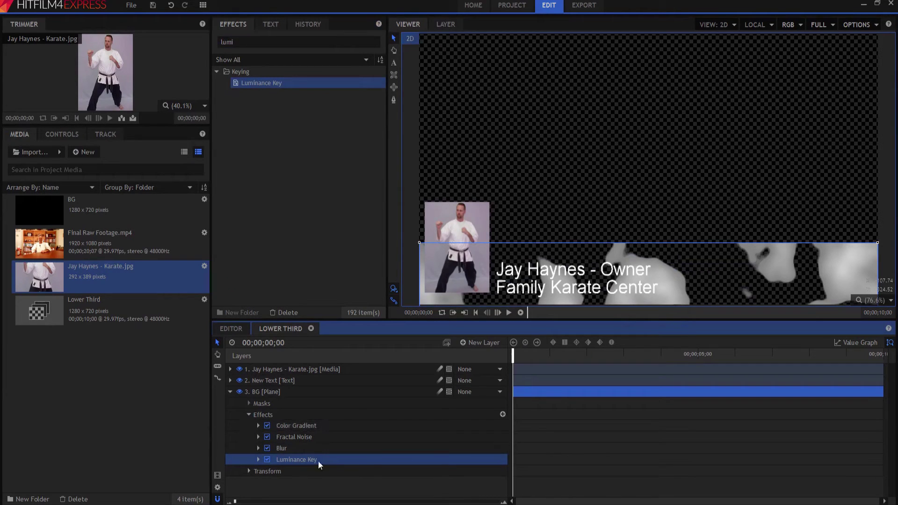
Set the Luminance Key Tolerance to 1.00 and Threshold to 0.05, then preview the clouds.
click(258, 460)
scroll(391, 443, down, 1)
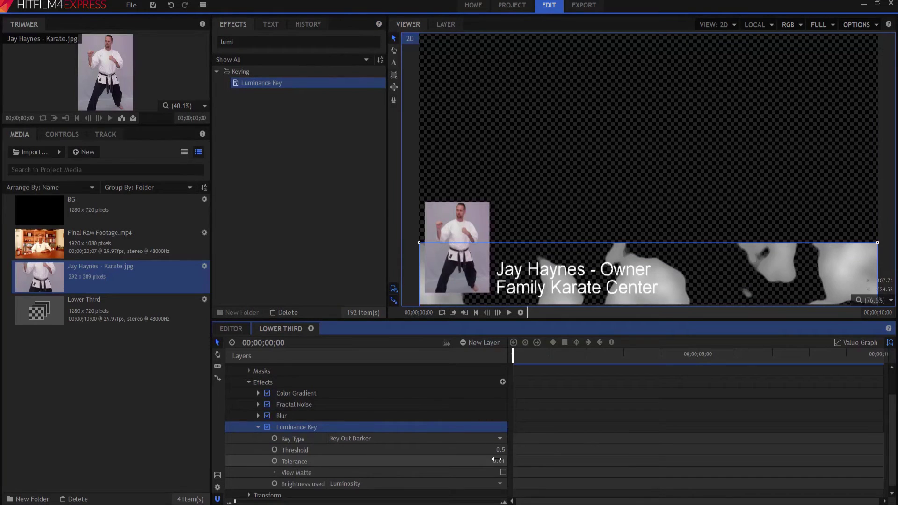
drag(490, 463, 538, 462)
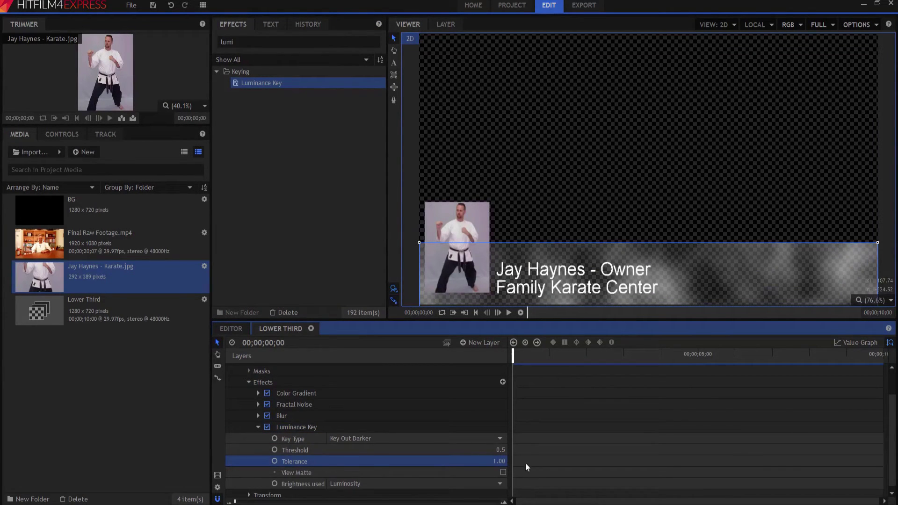
click(500, 450)
text(.)
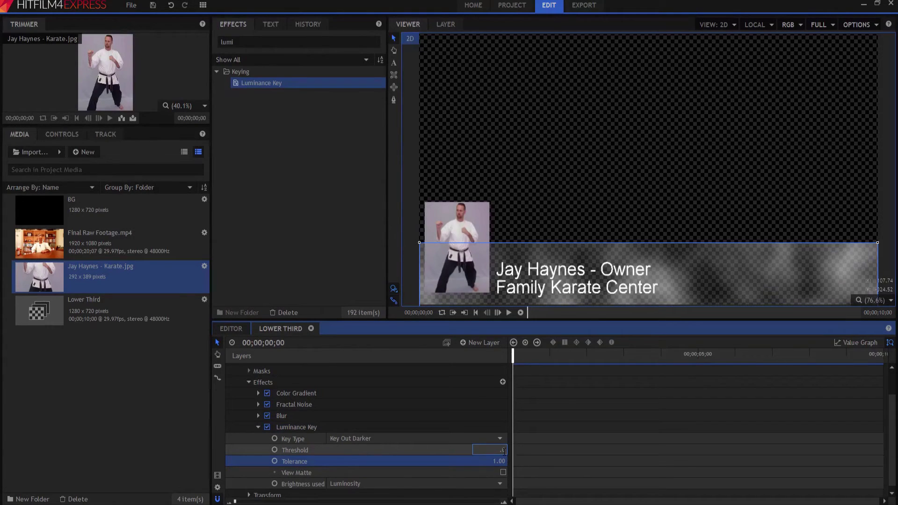
text(25)
key(Return)
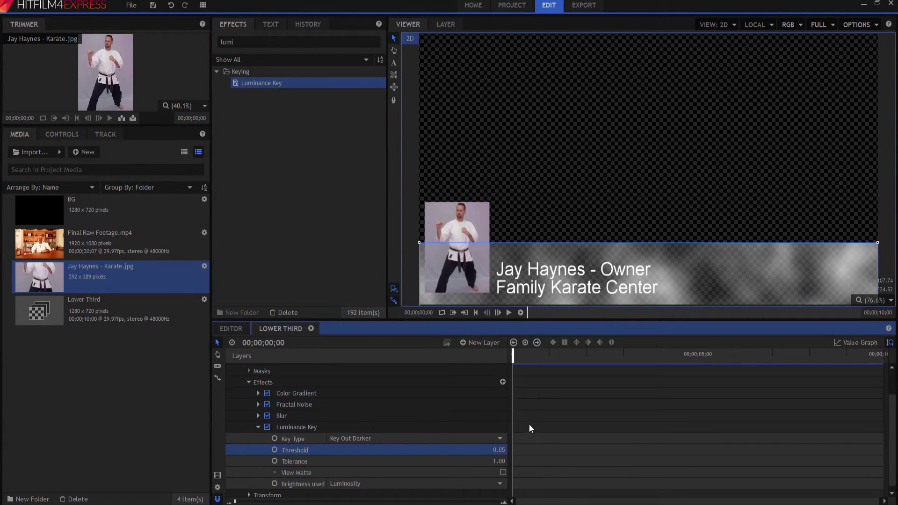
click(509, 312)
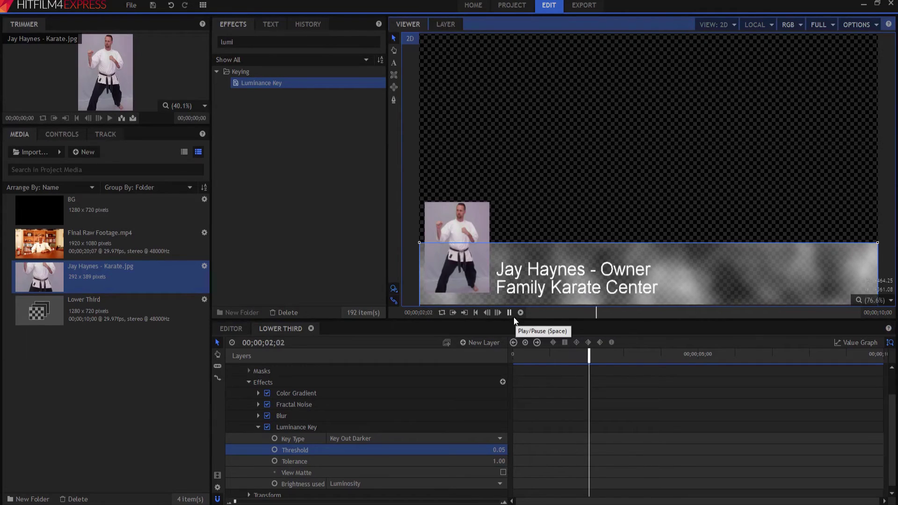
click(509, 312)
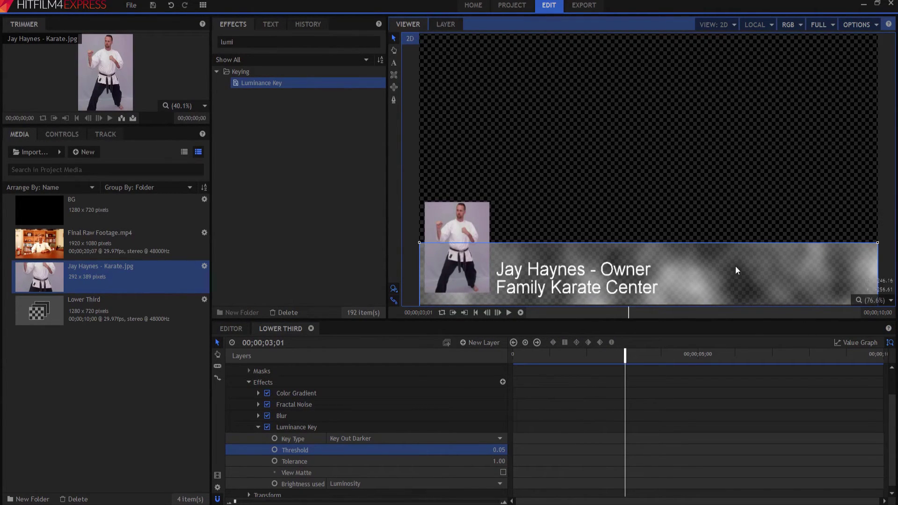
scroll(732, 266, down, 1)
Draw a rectangular mask over the cloud band on the BG plane.
scroll(493, 244, down, 2)
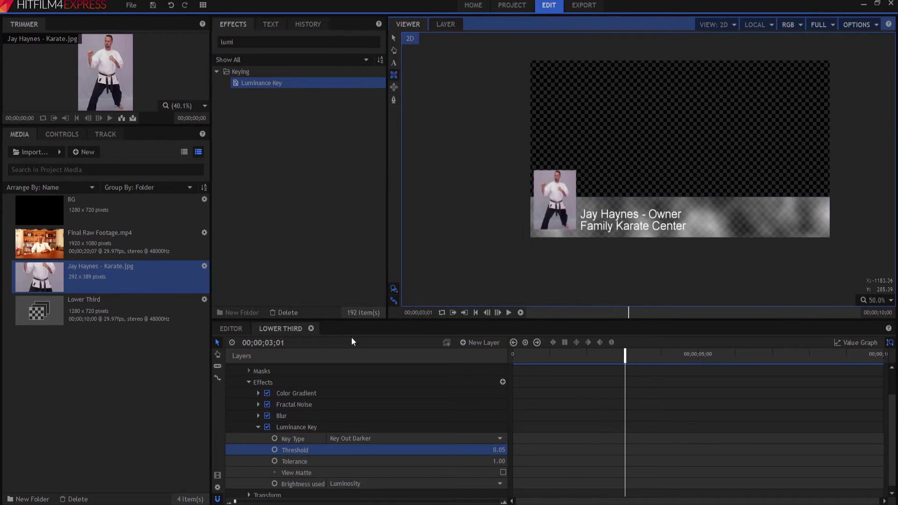
scroll(283, 411, up, 3)
click(271, 391)
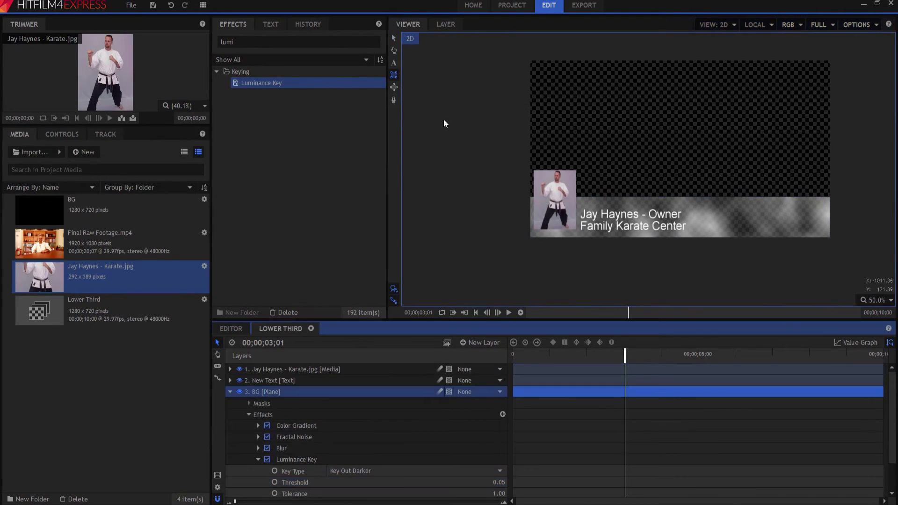
drag(417, 128, 777, 301)
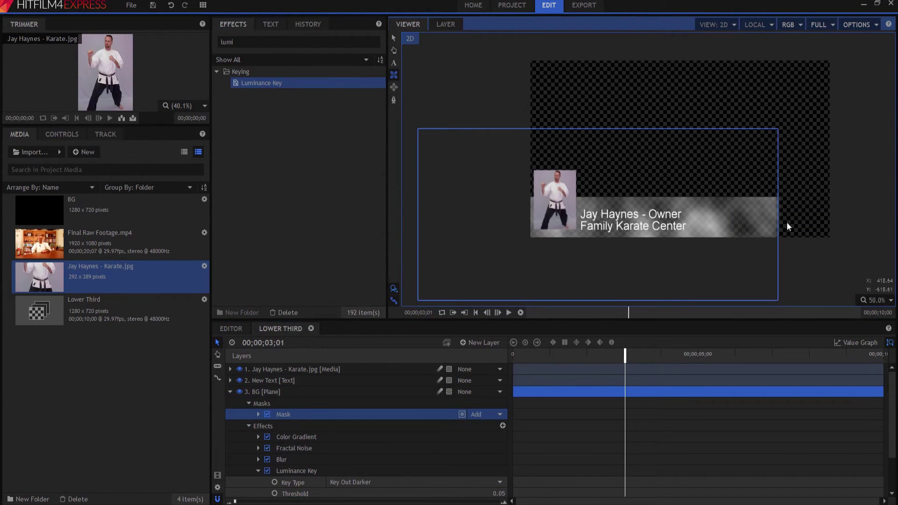
Set the mask's Feather Strength to 150 px and collapse the BG plane's properties.
click(257, 415)
click(267, 438)
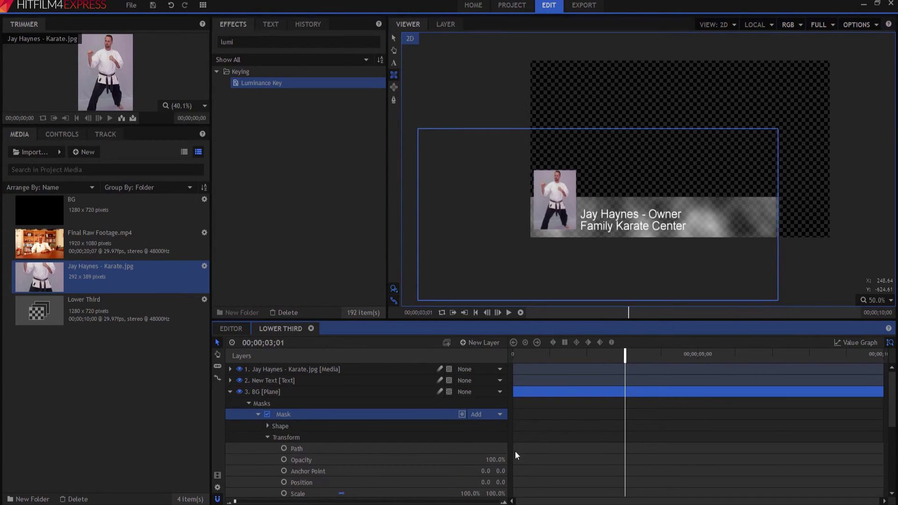
click(267, 427)
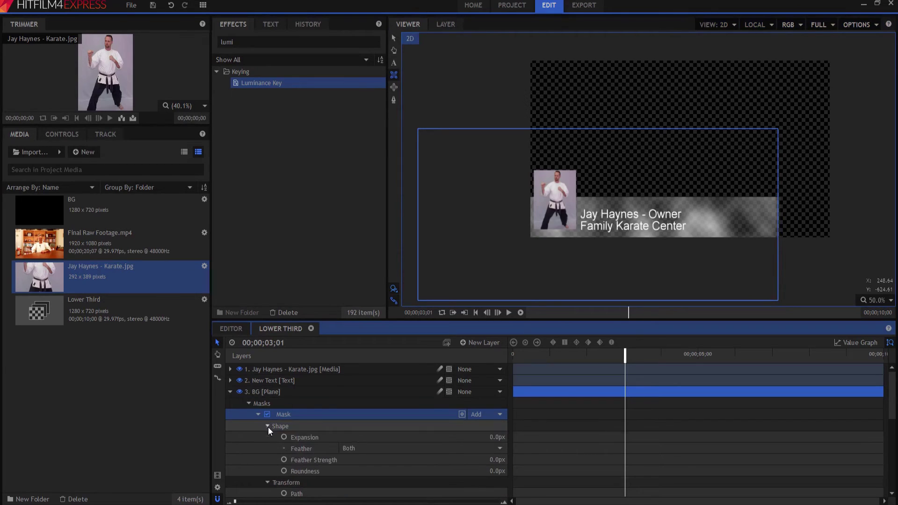
click(487, 458)
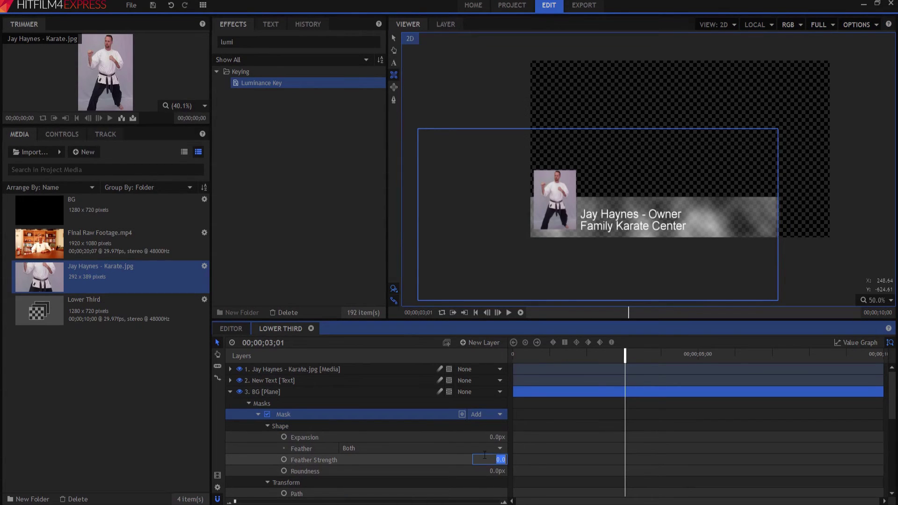
text(150)
key(Return)
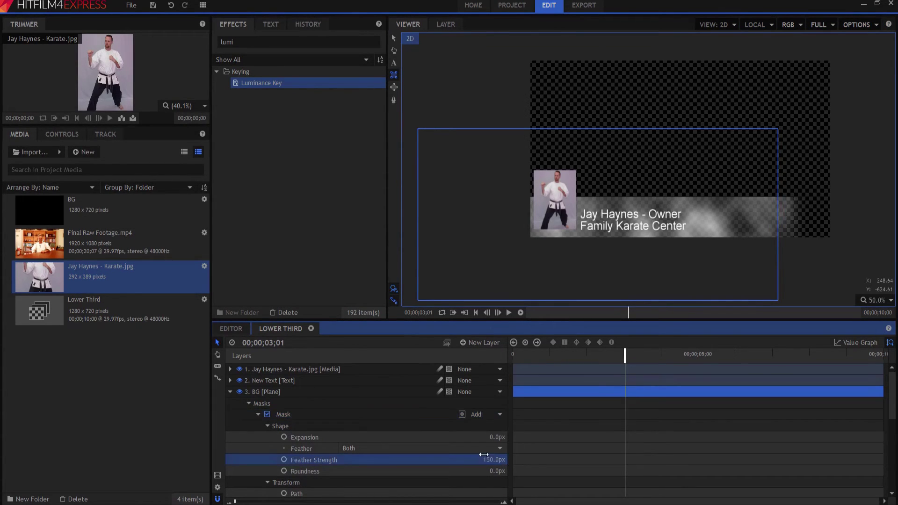
click(229, 392)
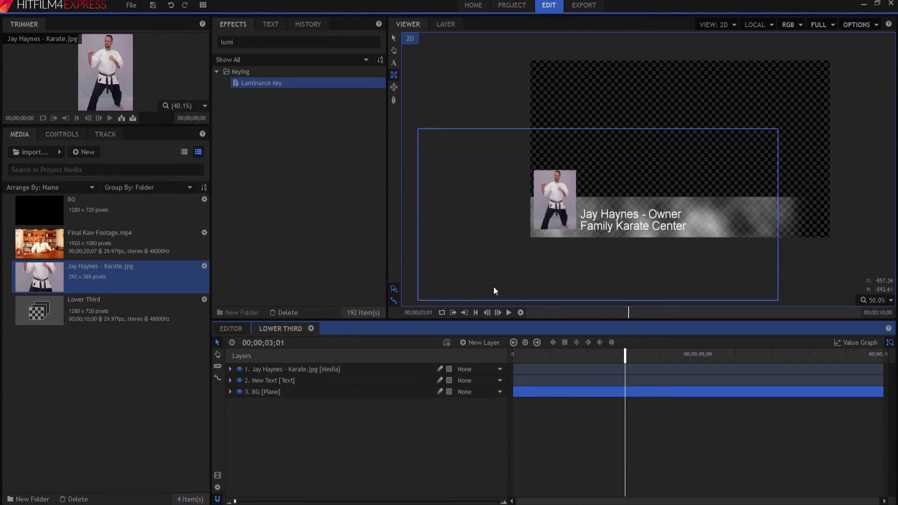
Scale the viewer to fit and play the lower third from the start.
click(869, 300)
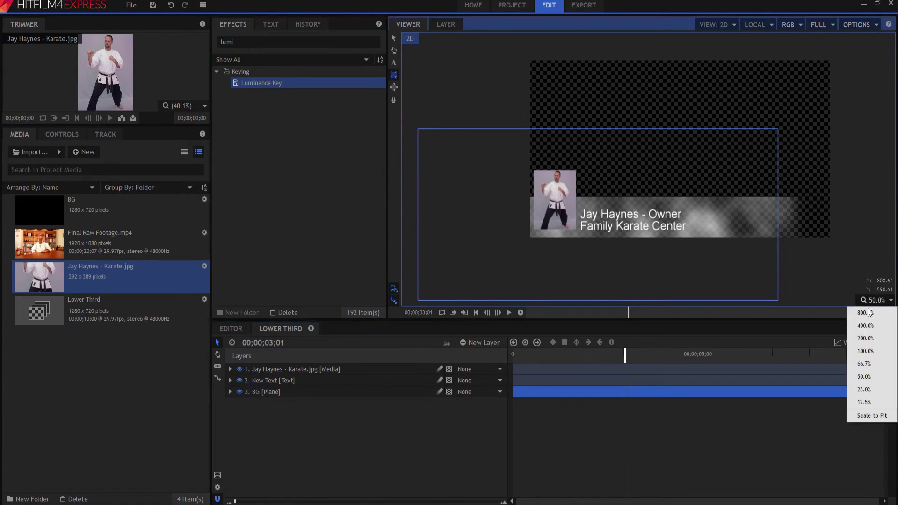
click(862, 415)
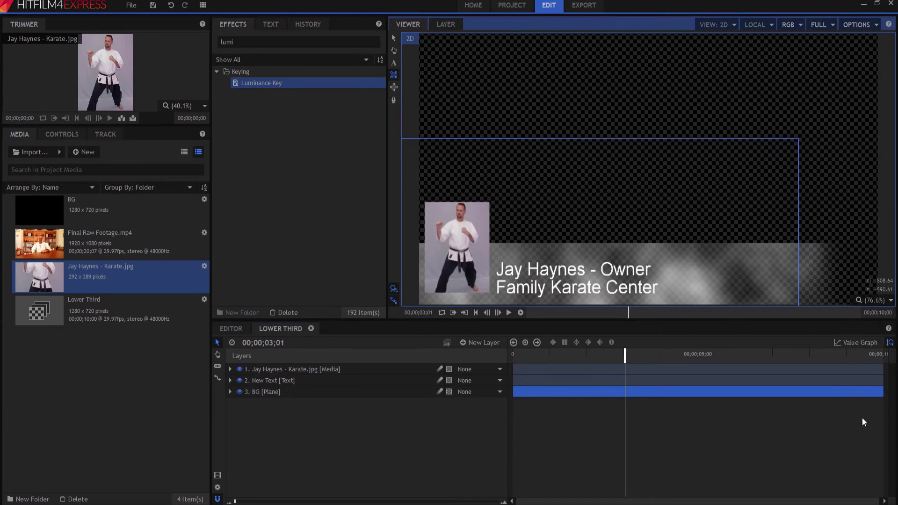
click(330, 446)
click(476, 313)
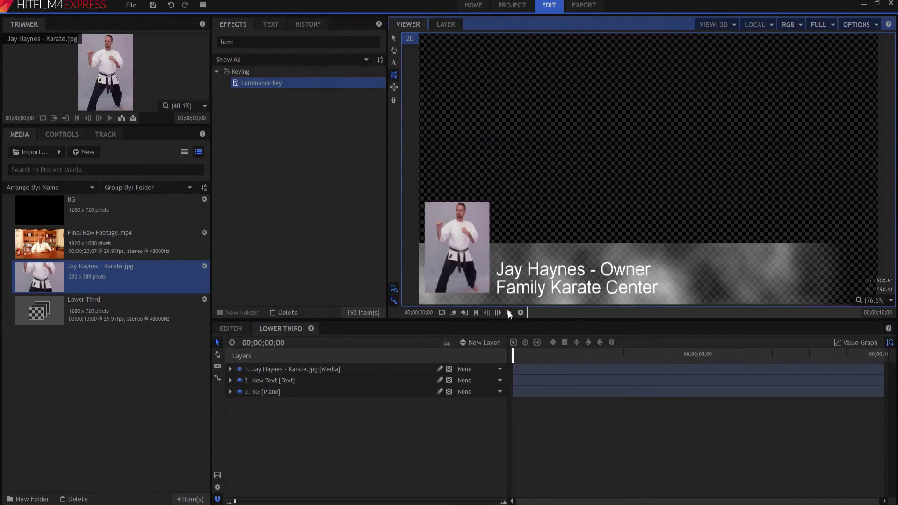
click(508, 313)
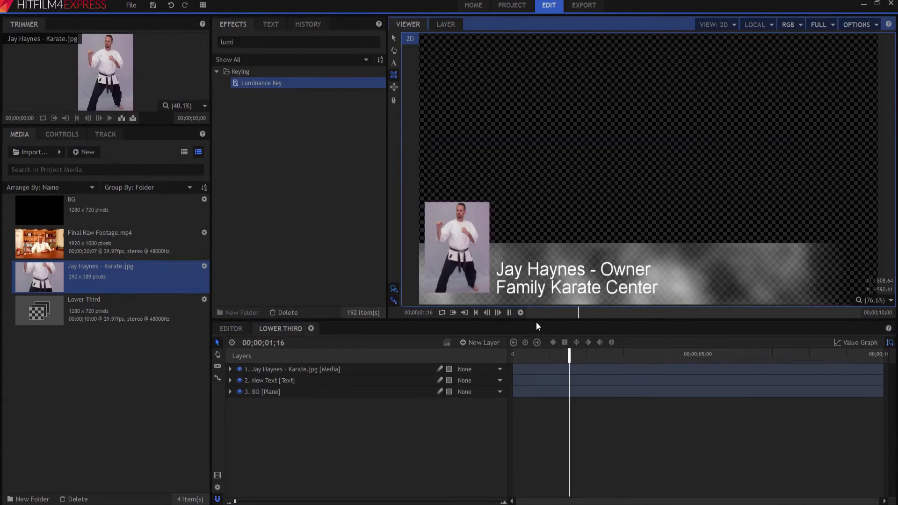
click(509, 312)
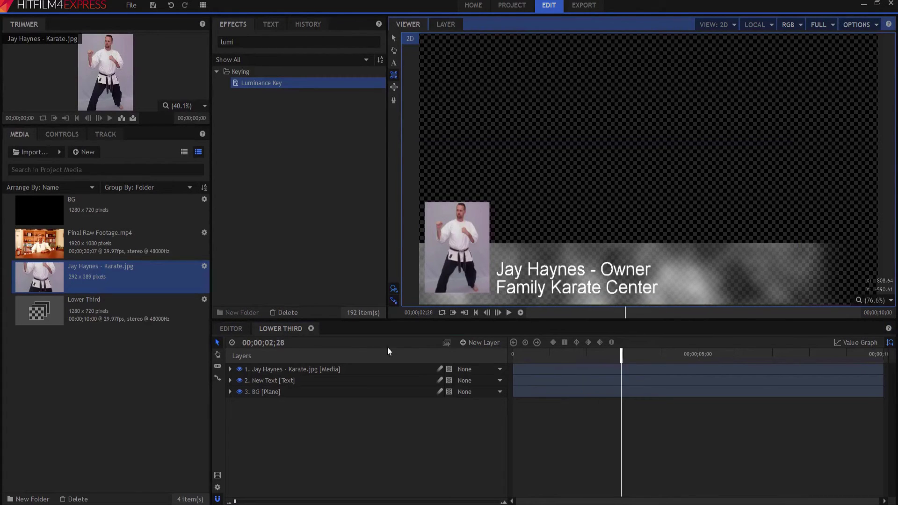
click(234, 328)
Place Final Raw Footage.mp4 with matched sequence settings, and the Lower Third composite above it.
drag(49, 246, 324, 427)
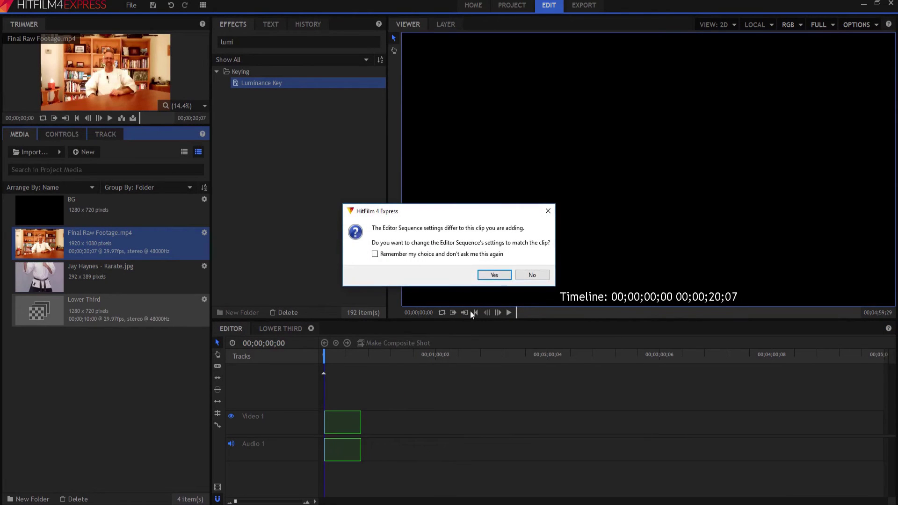
click(496, 276)
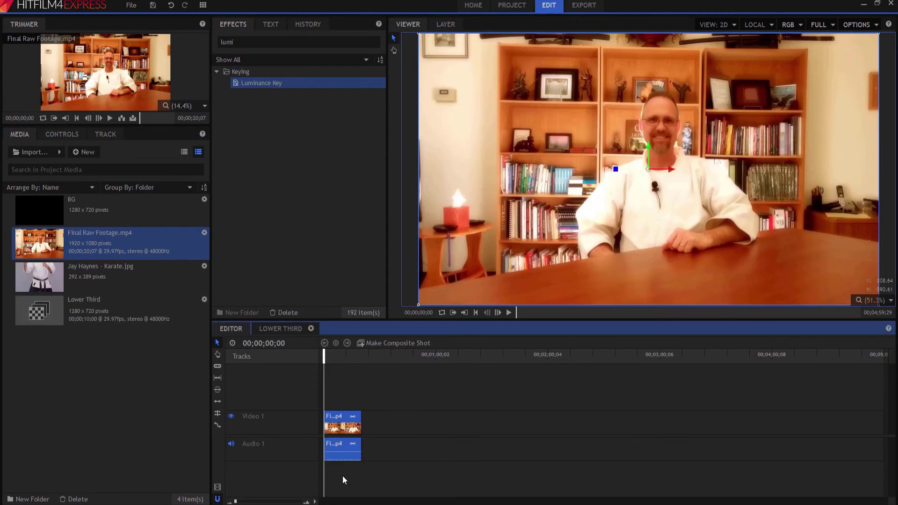
drag(54, 308, 331, 395)
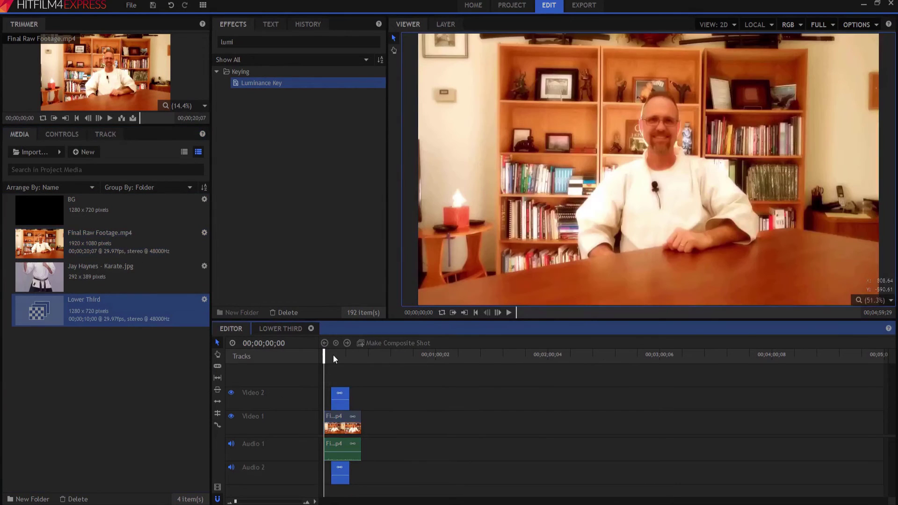
click(333, 355)
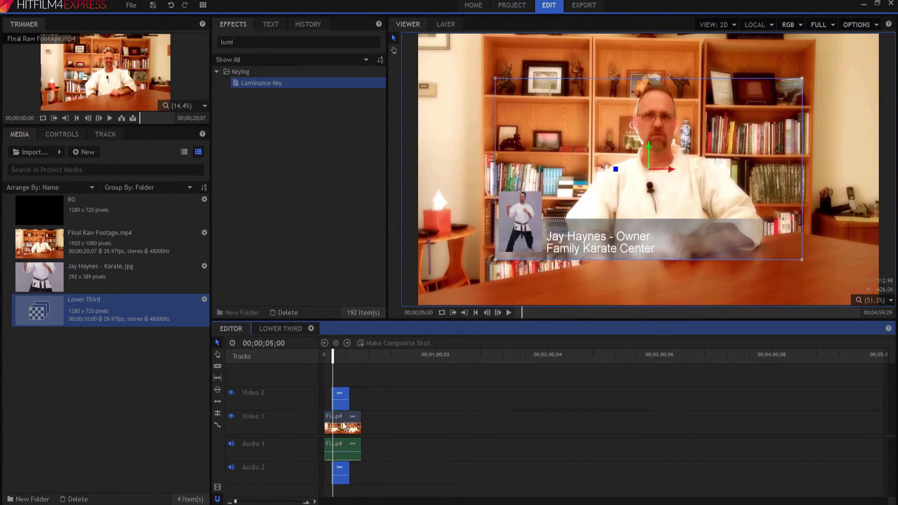
Scale the lower third clip to fill the frame and preview it over the interview.
right_click(340, 393)
mouse_move(379, 240)
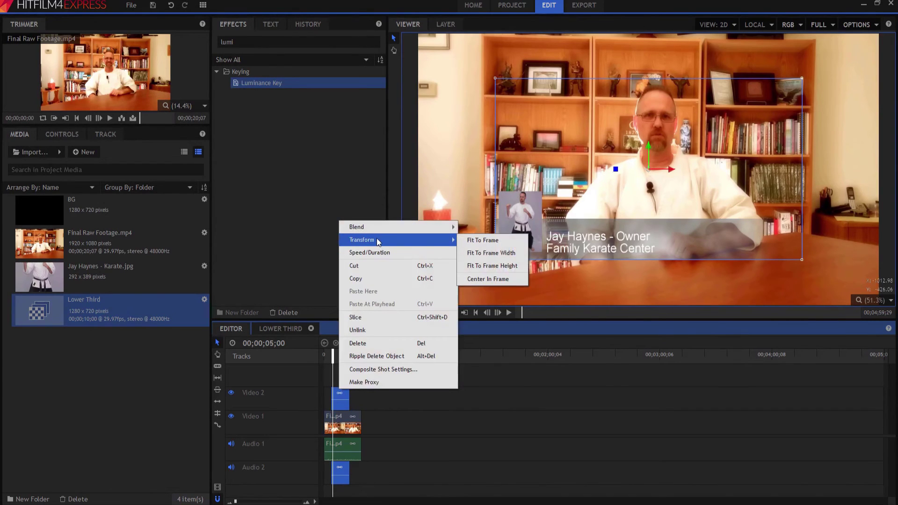
click(463, 241)
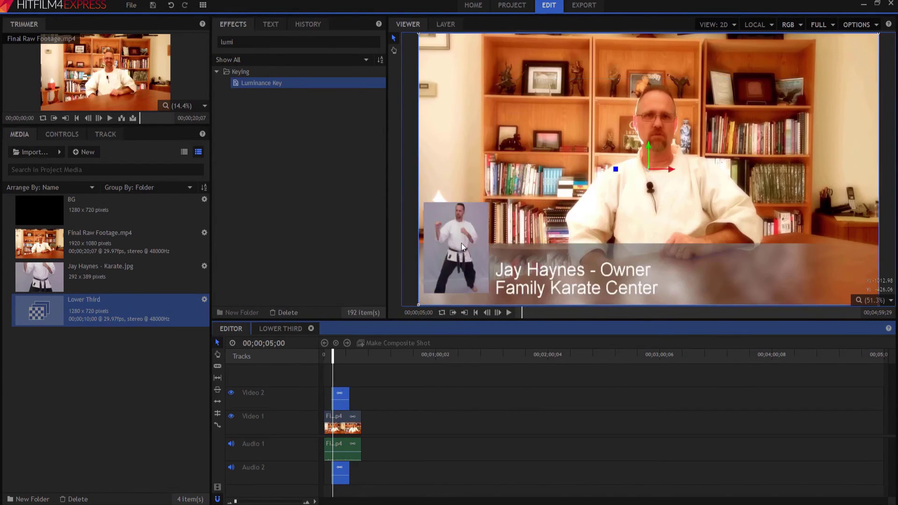
click(404, 400)
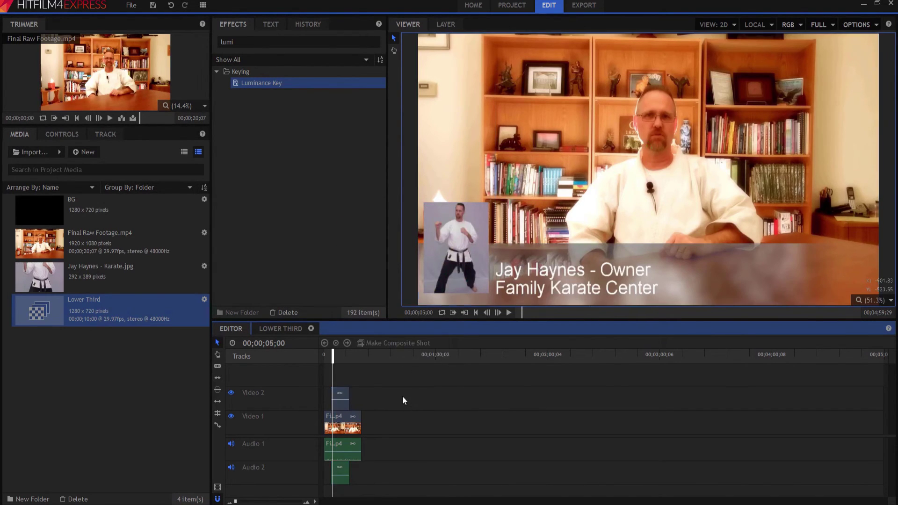
click(509, 313)
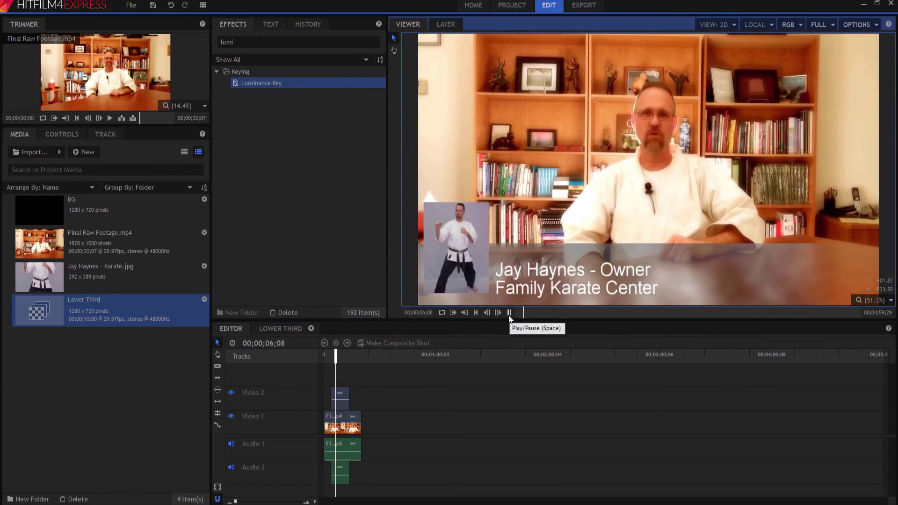
click(509, 314)
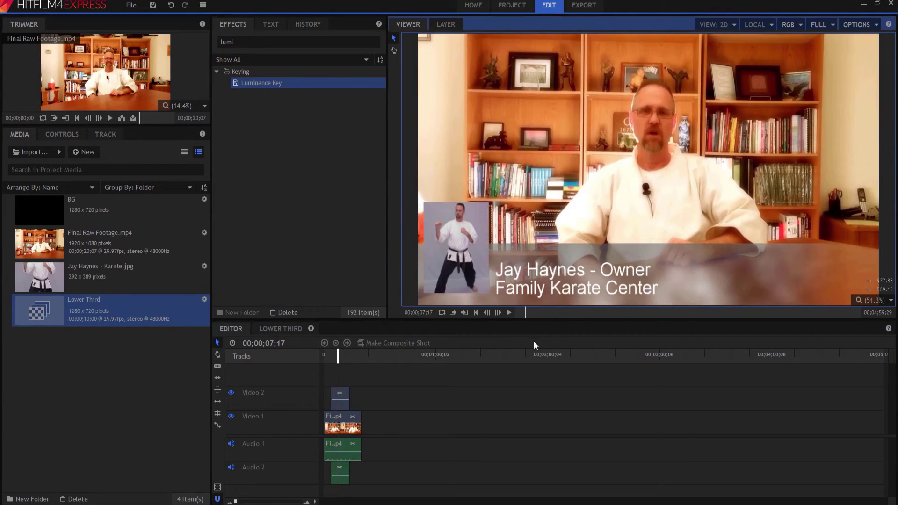
click(272, 327)
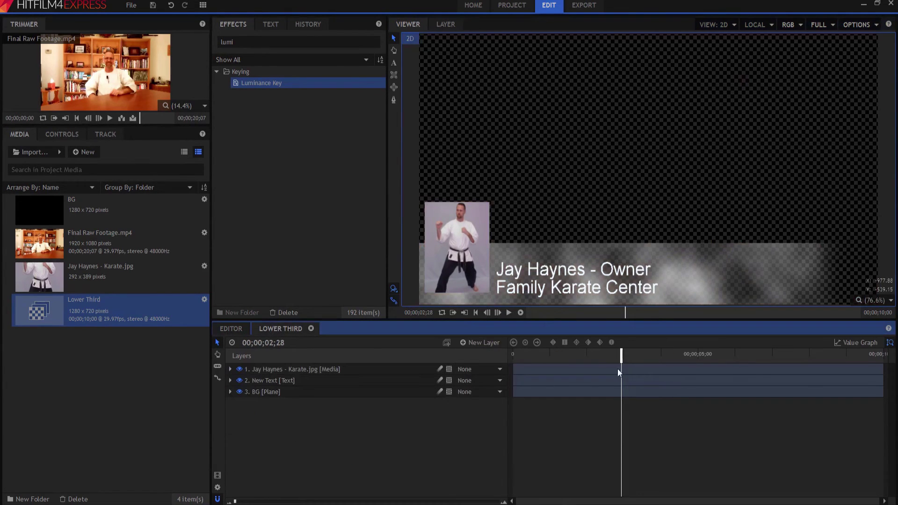
Add a new point layer named Control to the composite.
click(476, 312)
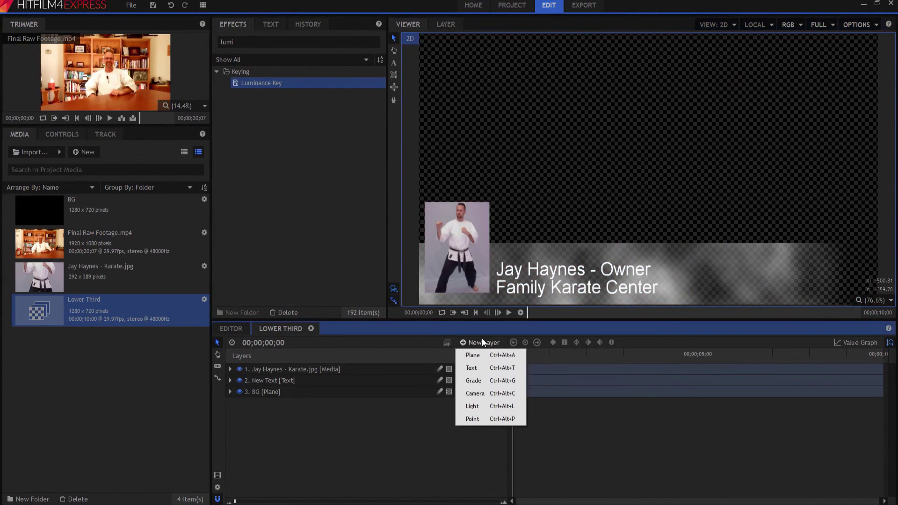
click(472, 418)
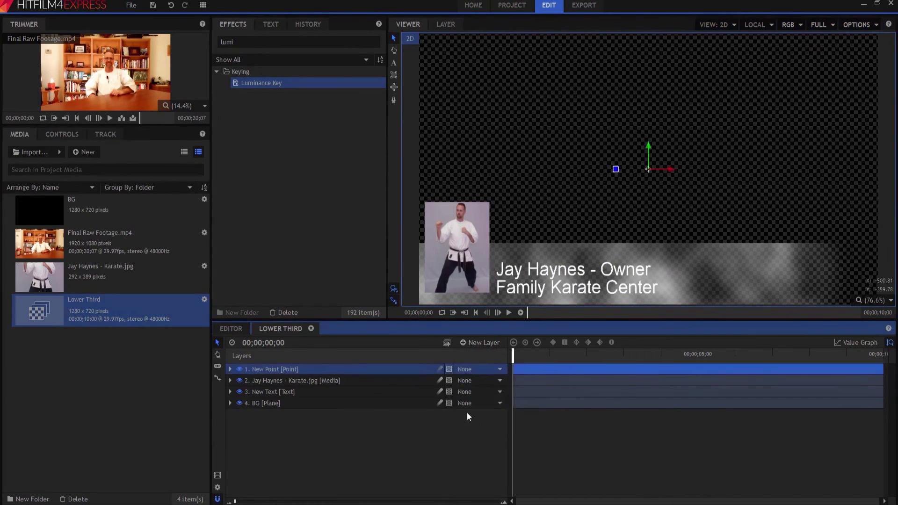
double_click(265, 369)
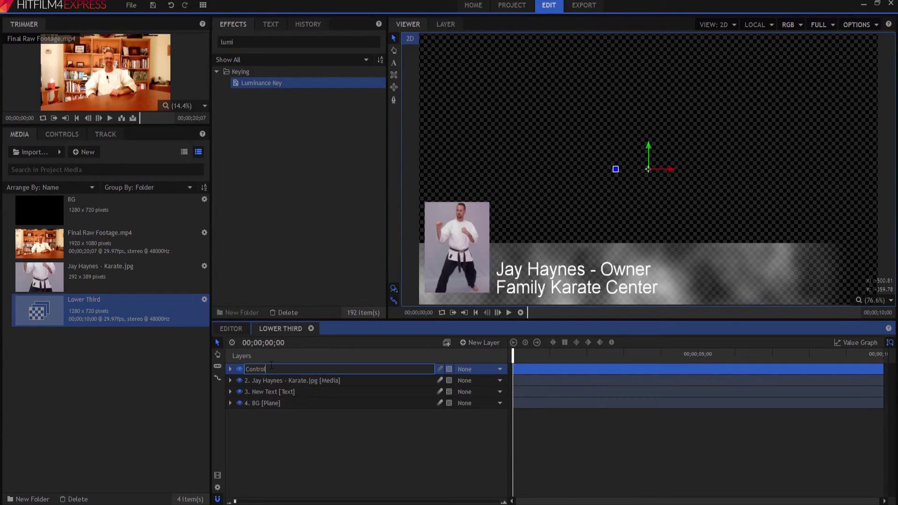
key(Return)
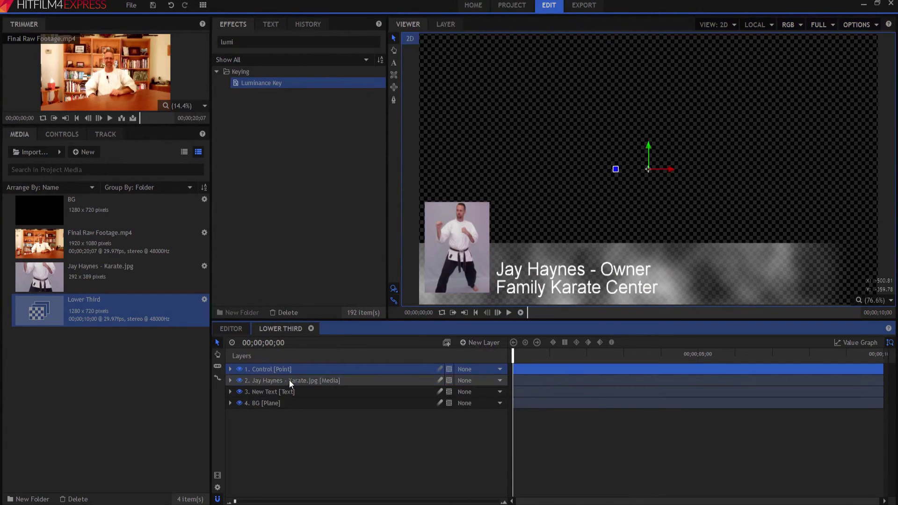
Parent the karate photo, text and BG layers to 1. Control.
click(289, 379)
shift+click(279, 401)
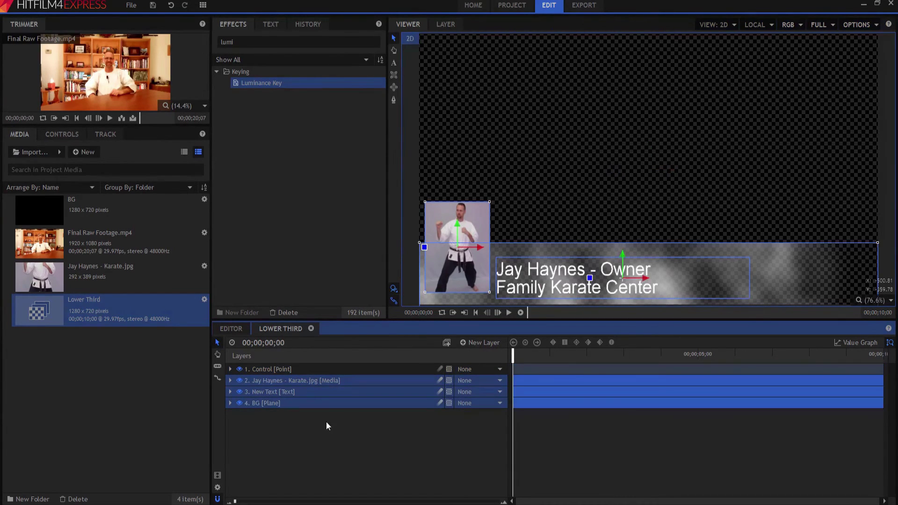
click(482, 380)
click(483, 404)
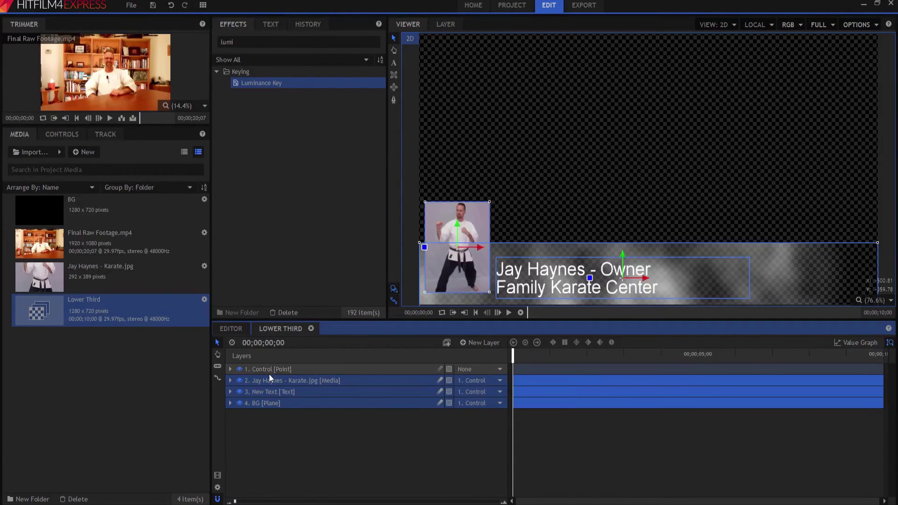
Expand Control's transform and drag the point left to X -1213.1, moving the lower third off-frame.
click(263, 368)
click(229, 370)
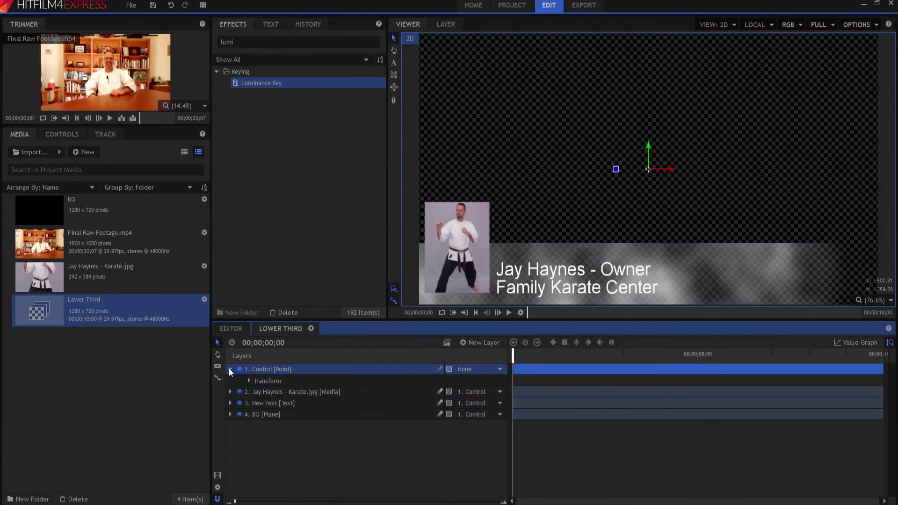
click(249, 381)
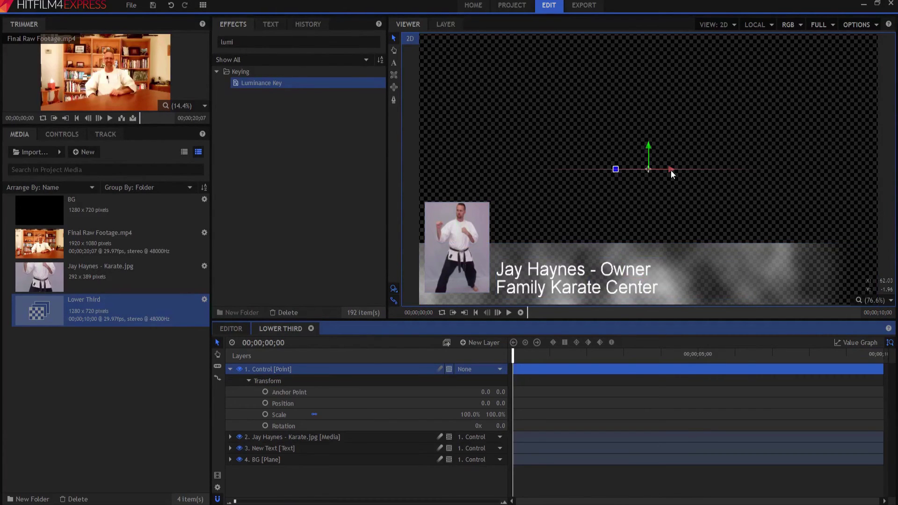
drag(671, 170, 260, 189)
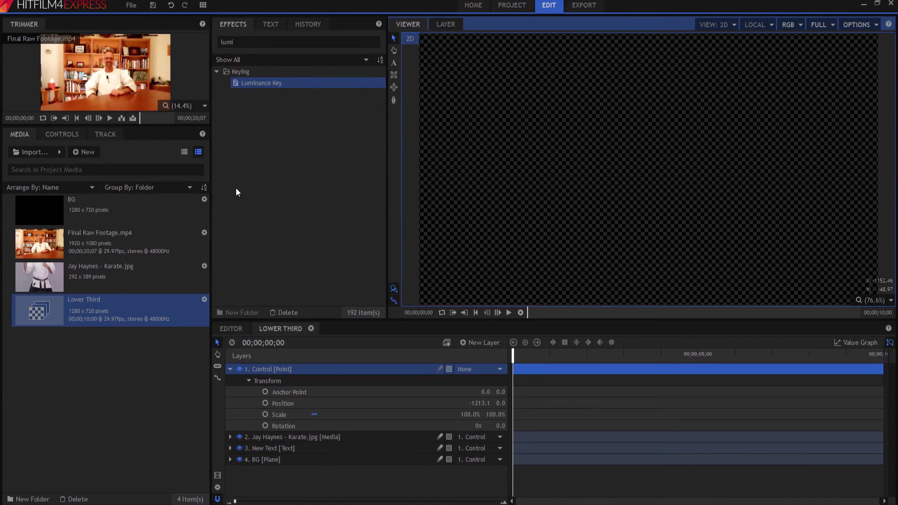
Set Control's Position X to -1300 with a starting keyframe at 0.
click(478, 403)
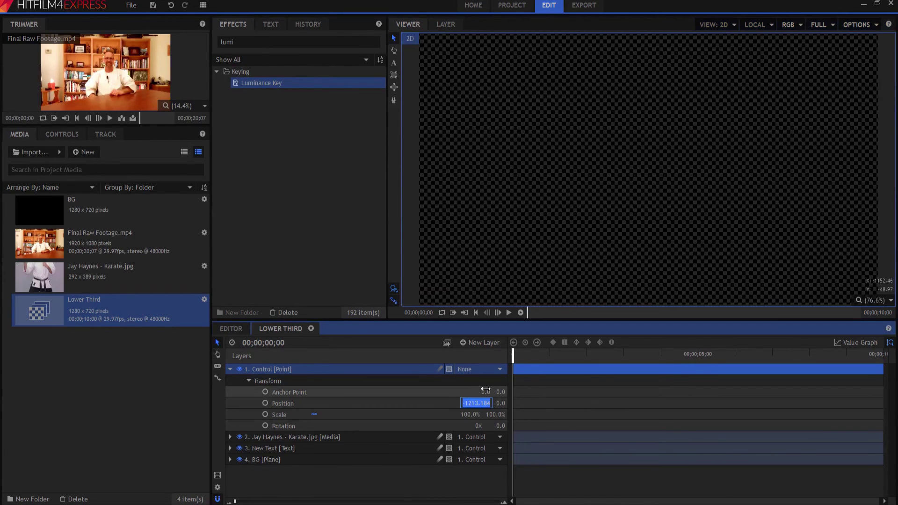
text(-1300)
key(Return)
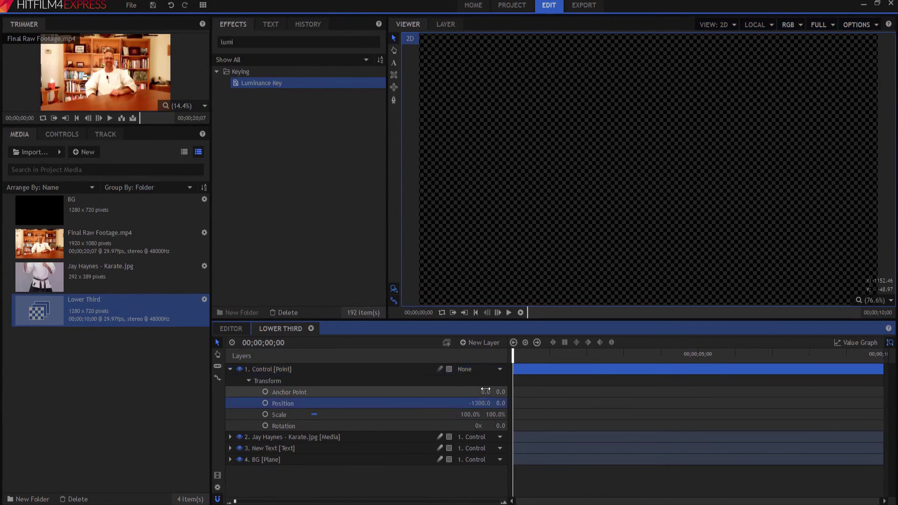
click(265, 403)
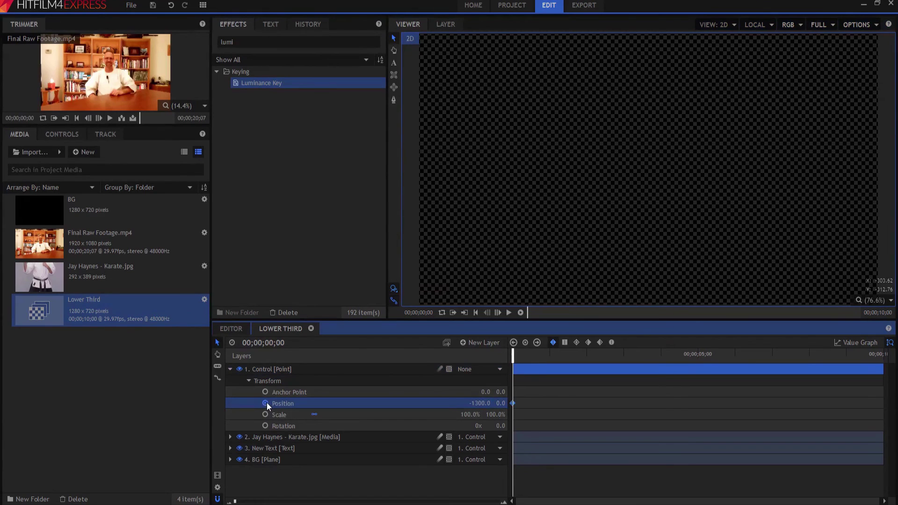
Keyframe Control's Position X to 0 at one second.
click(550, 354)
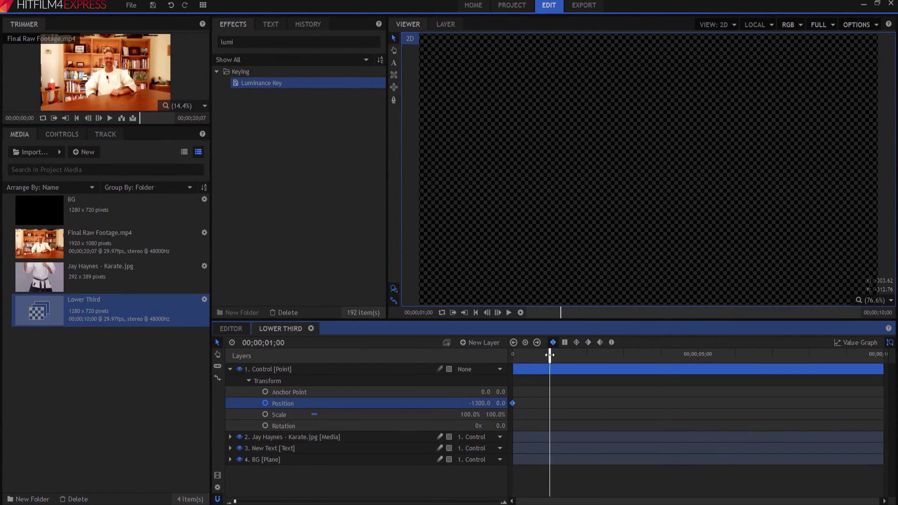
click(478, 402)
text(0)
key(Return)
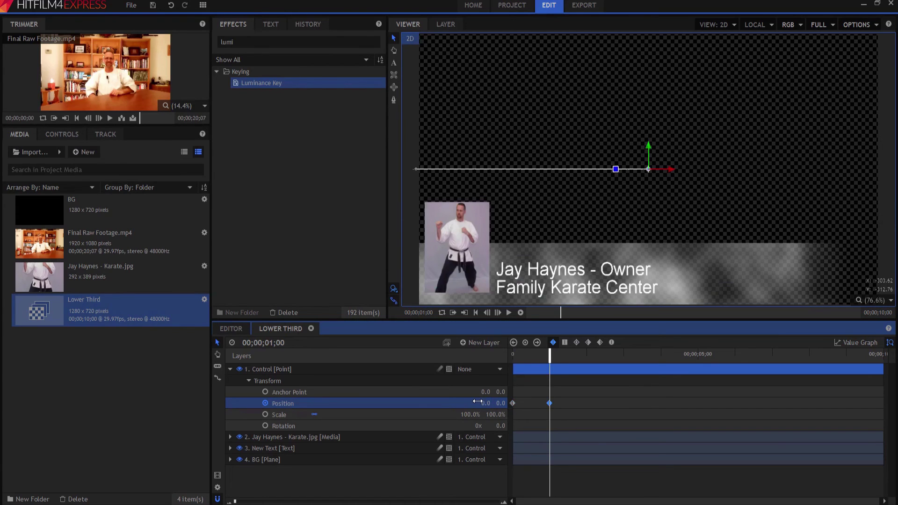
Preview the slide-in from the start, then the slide-out from the composite's last frame.
click(476, 313)
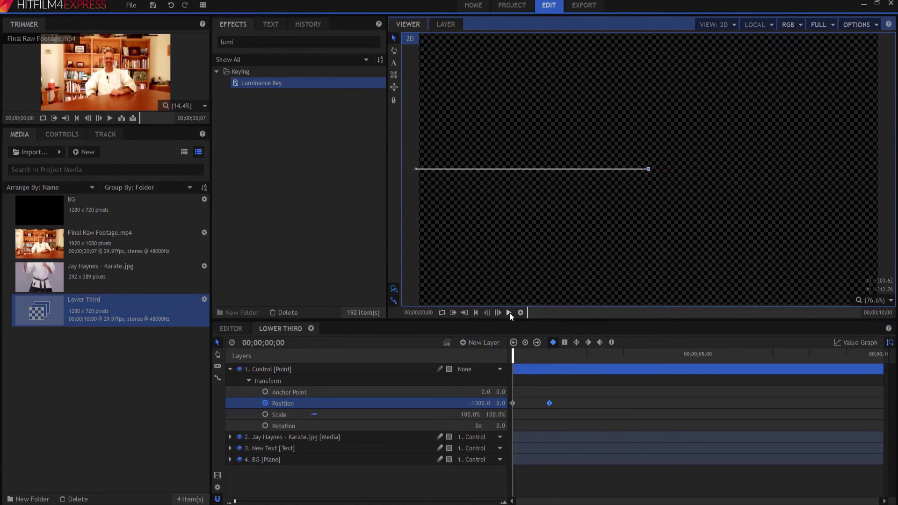
click(510, 313)
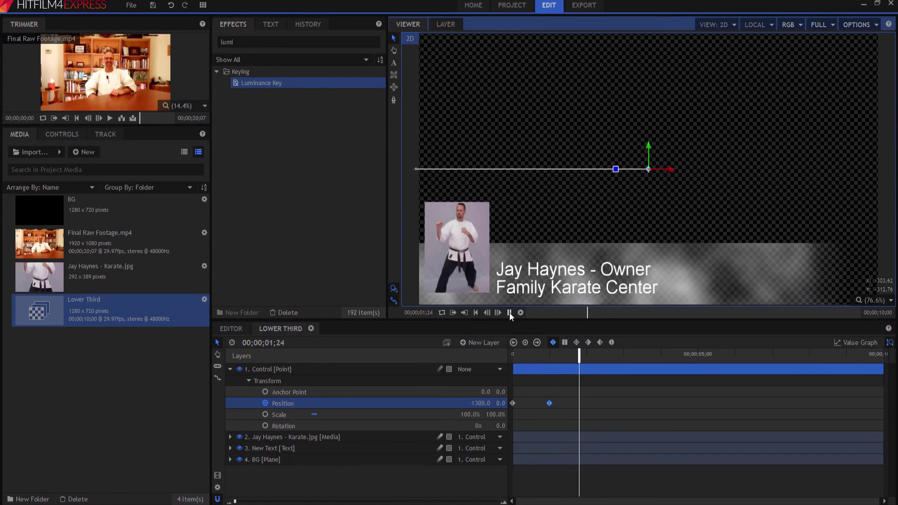
click(510, 312)
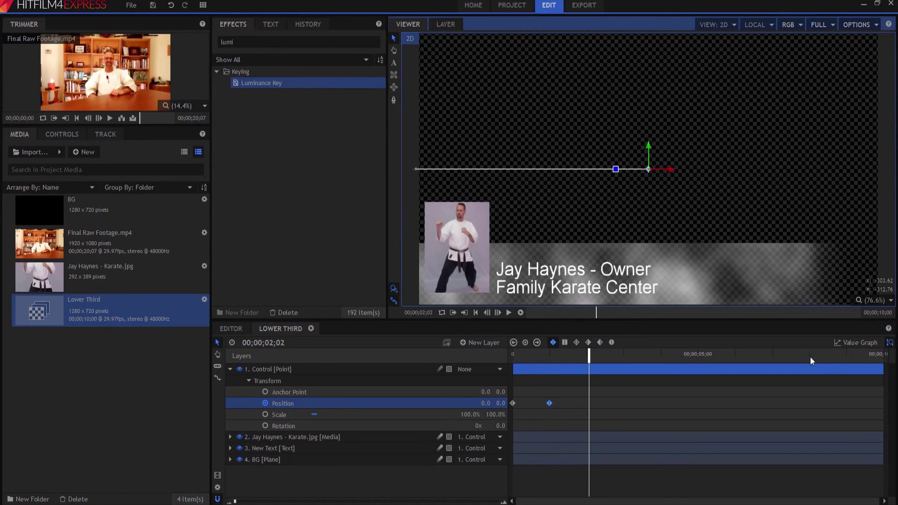
click(845, 355)
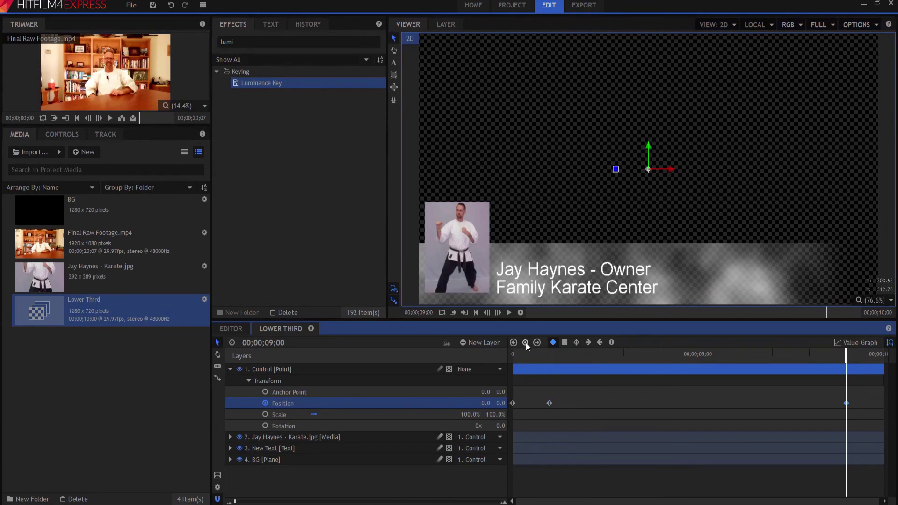
key(End)
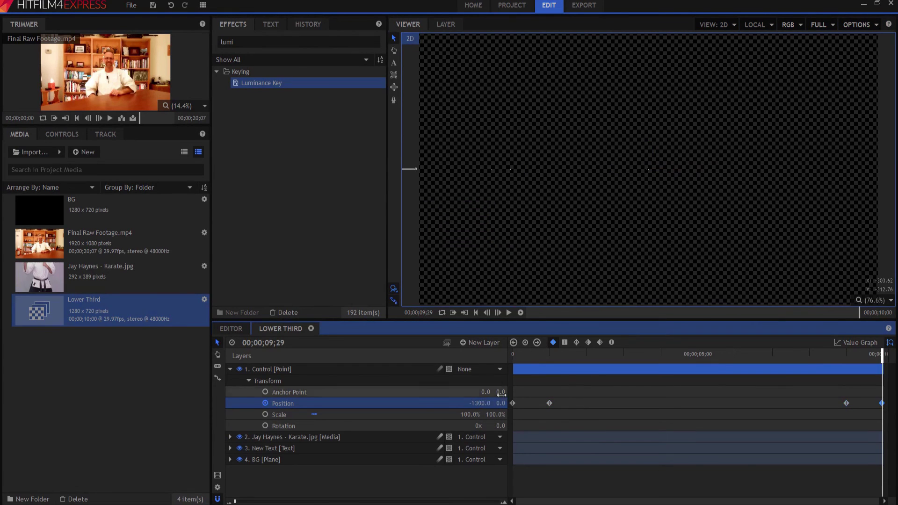
click(509, 312)
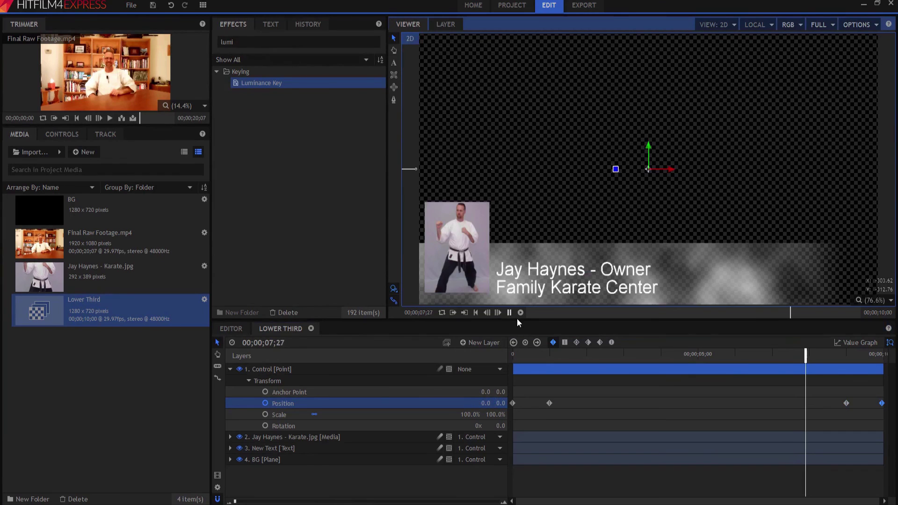
Preview the interview from just before the lower third, watching it slide in and out.
click(231, 328)
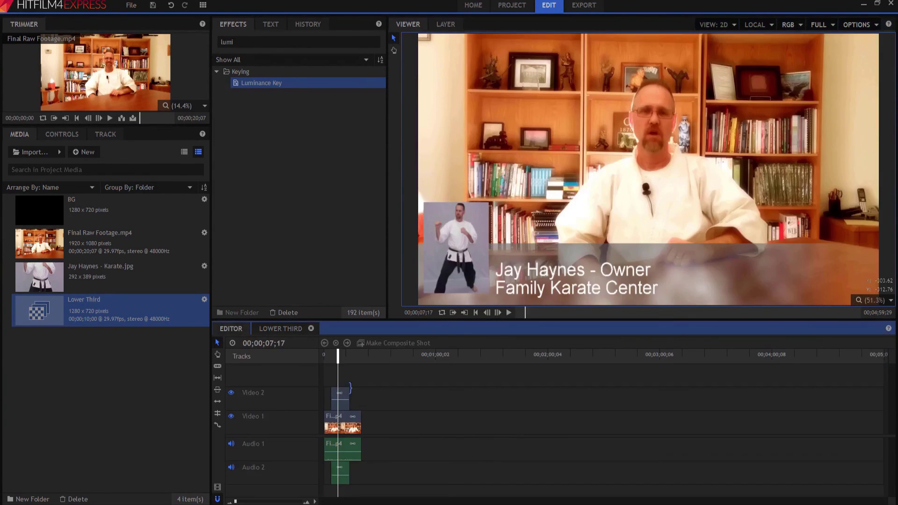
click(331, 358)
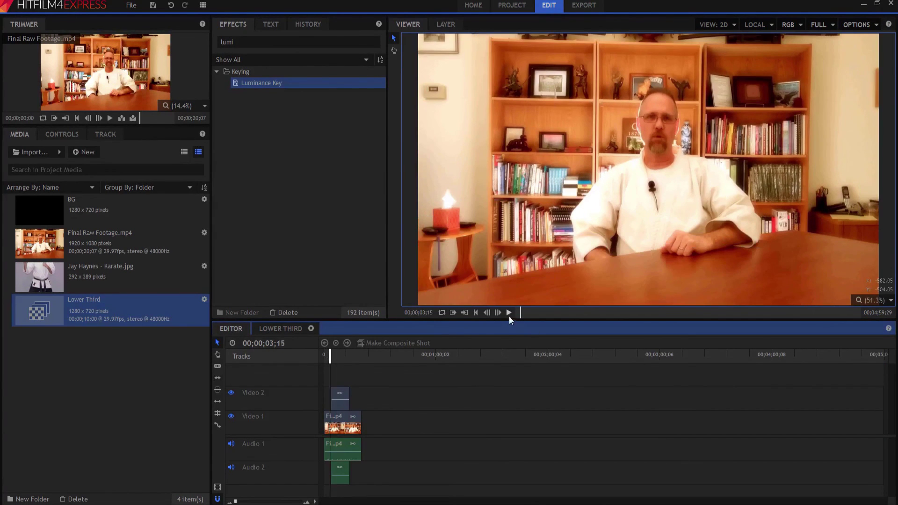
click(509, 313)
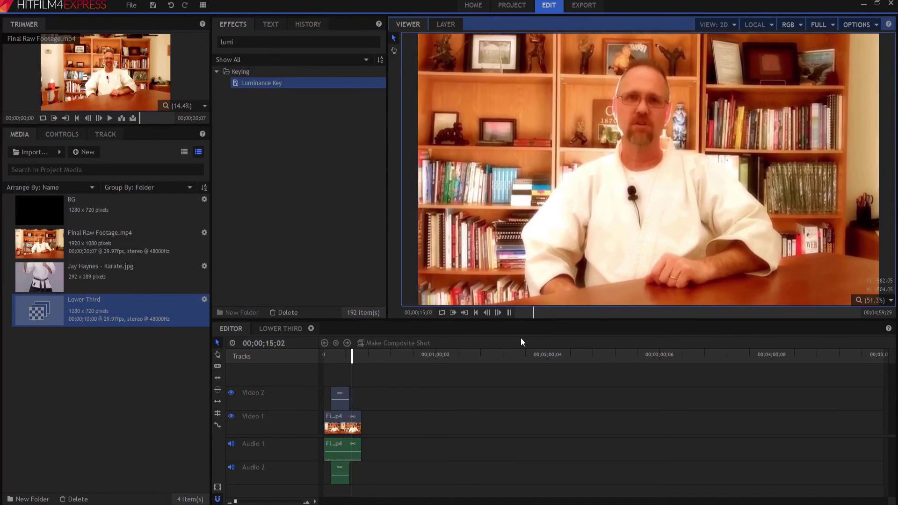
click(509, 312)
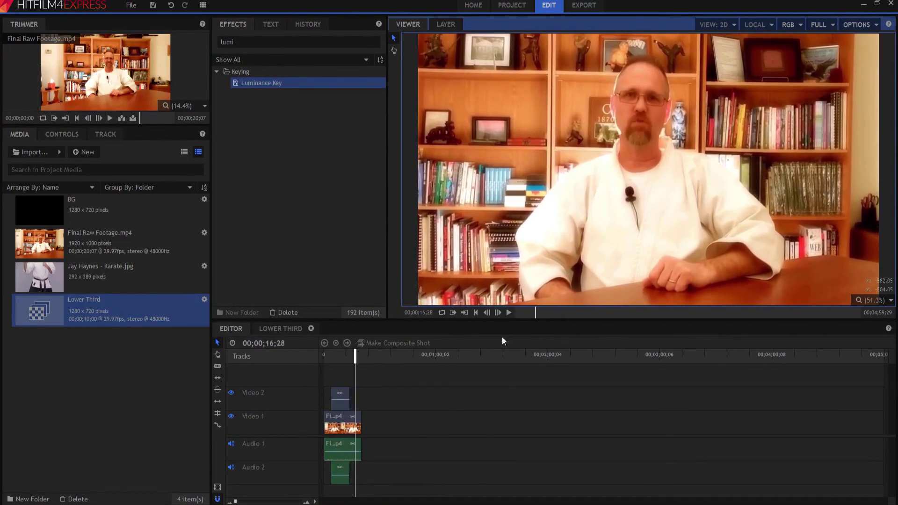